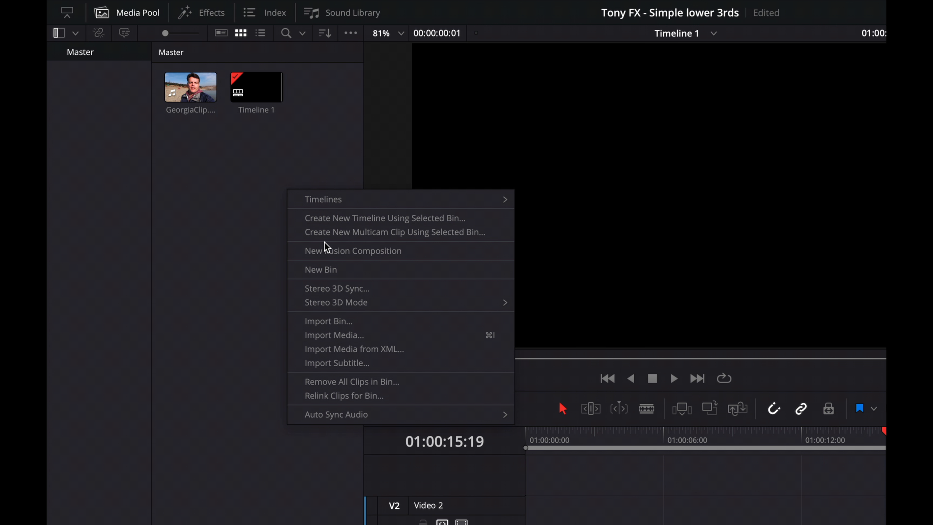
Create a new Fusion composition clip named simple_lower_3rds in the Master bin.
click(324, 249)
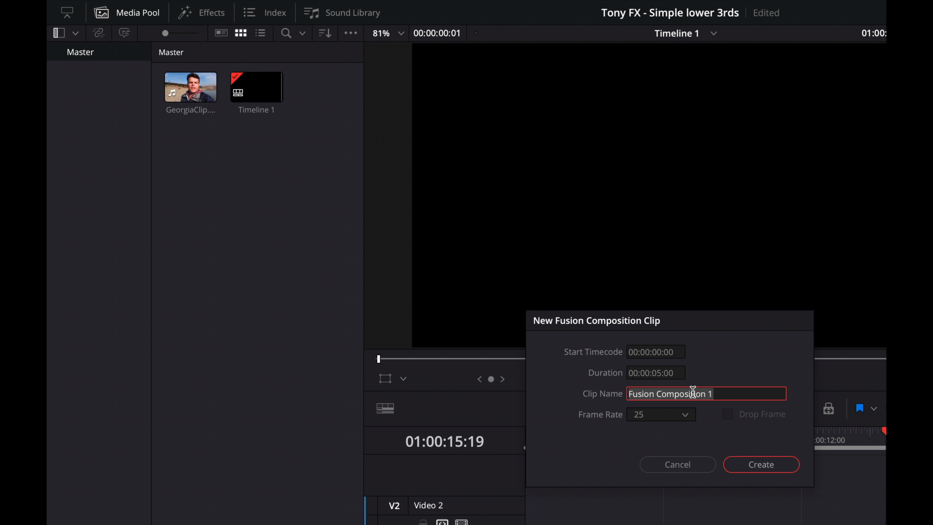
text(simple_lower_3)
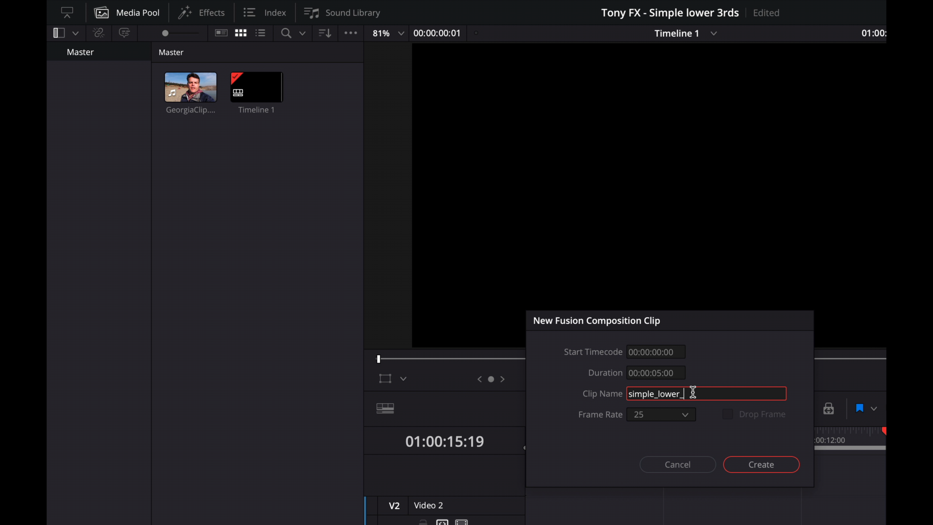
text(rds)
click(742, 466)
Place the simple_lower_3rds clip at the start of the Video 1 track and open it on the Fusion page.
drag(188, 58, 386, 371)
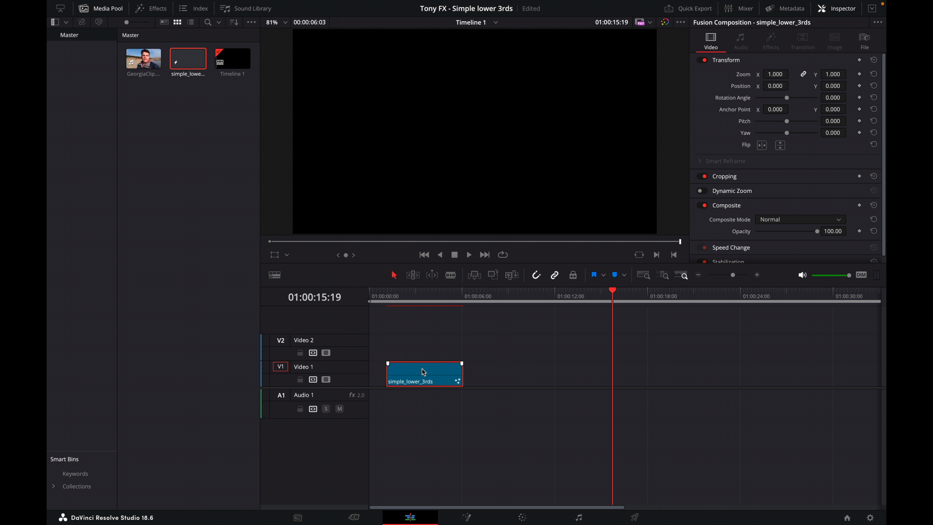
click(409, 299)
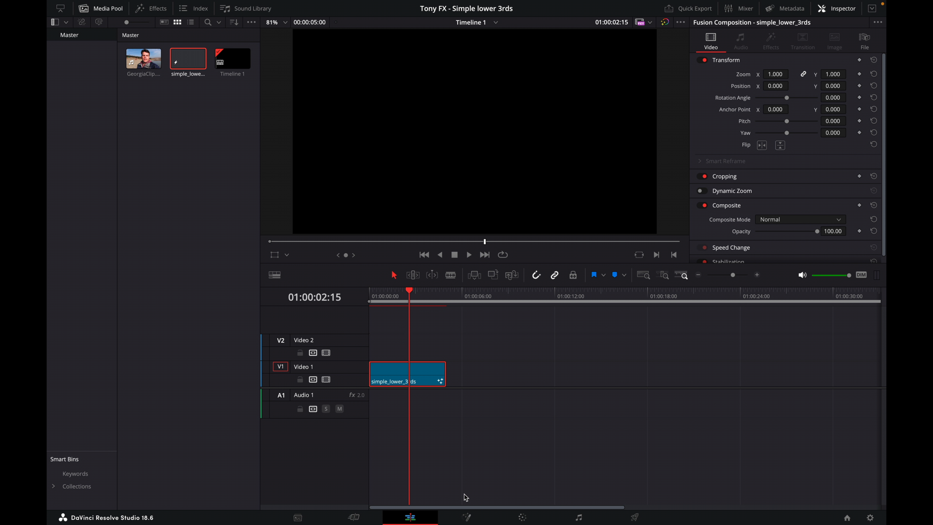
click(465, 517)
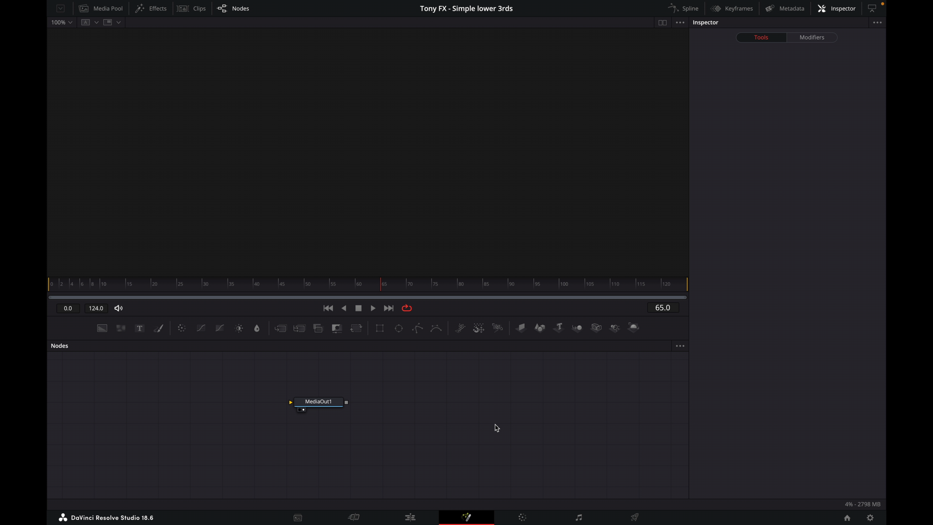
Move MediaOut1 aside to make room, add a Background node and connect it to MediaOut1.
drag(339, 402, 562, 429)
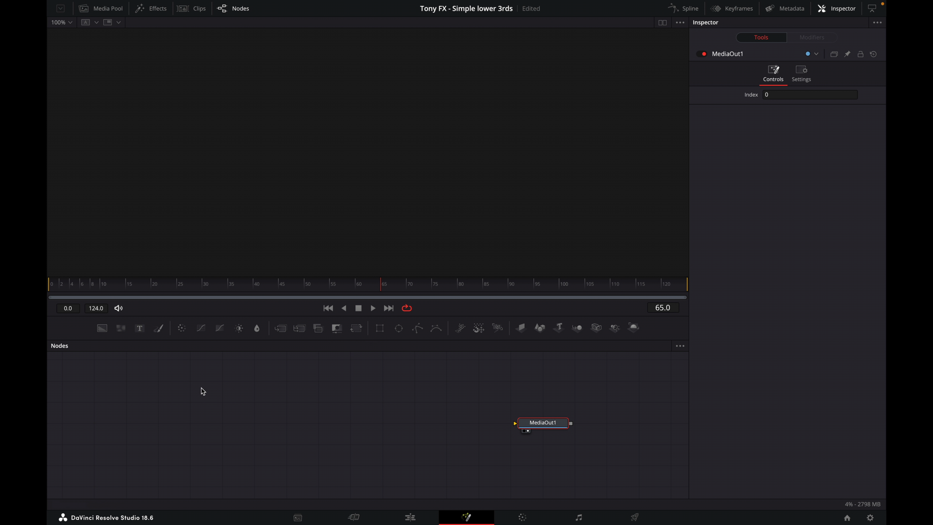
key(shift+space)
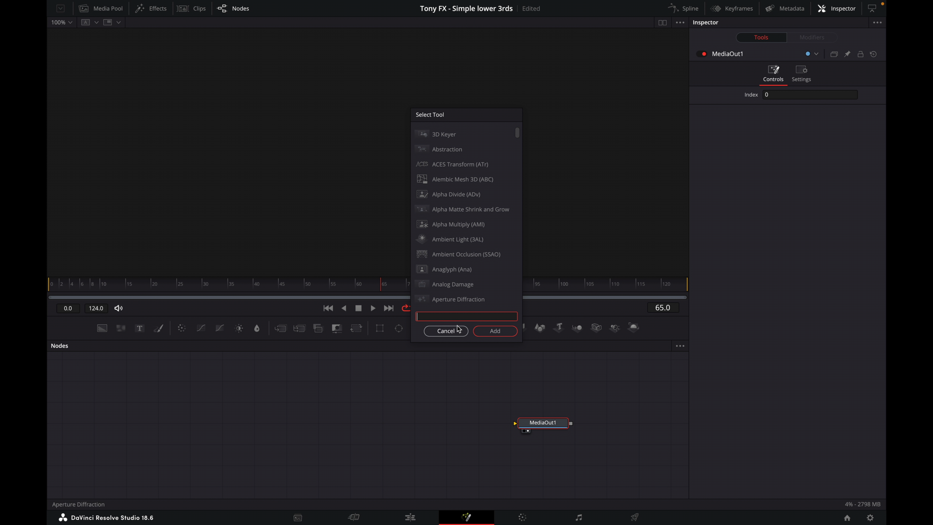
click(446, 330)
drag(102, 327, 552, 427)
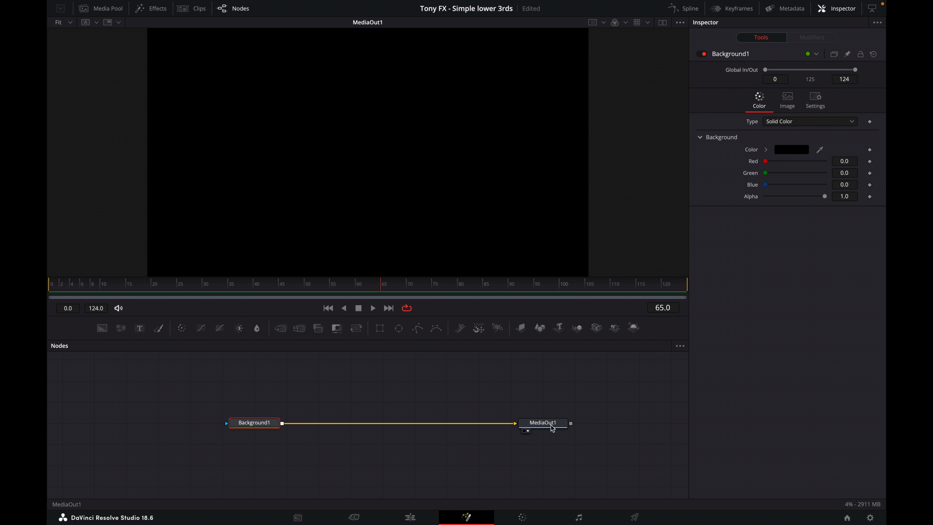
Rename the Background node as vertical_line.
right_click(262, 422)
click(311, 342)
text(Vertical_)
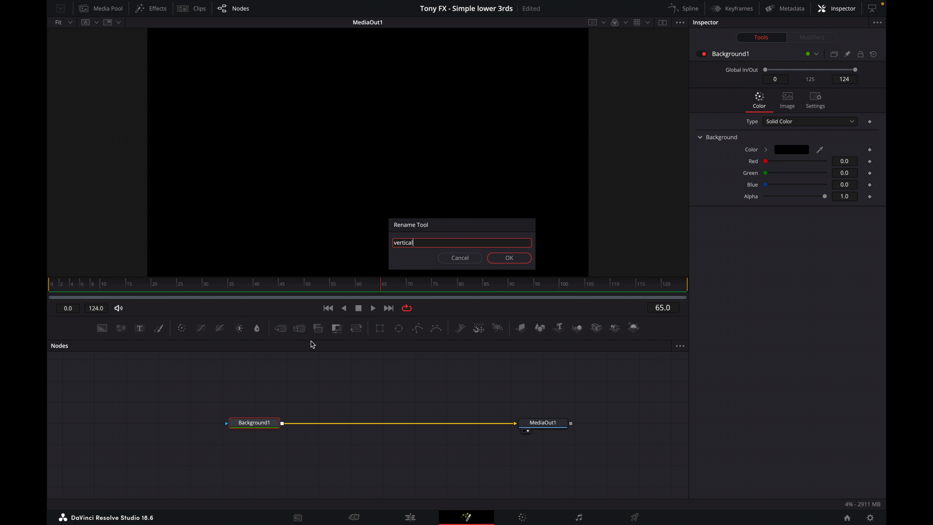
text(line)
click(525, 263)
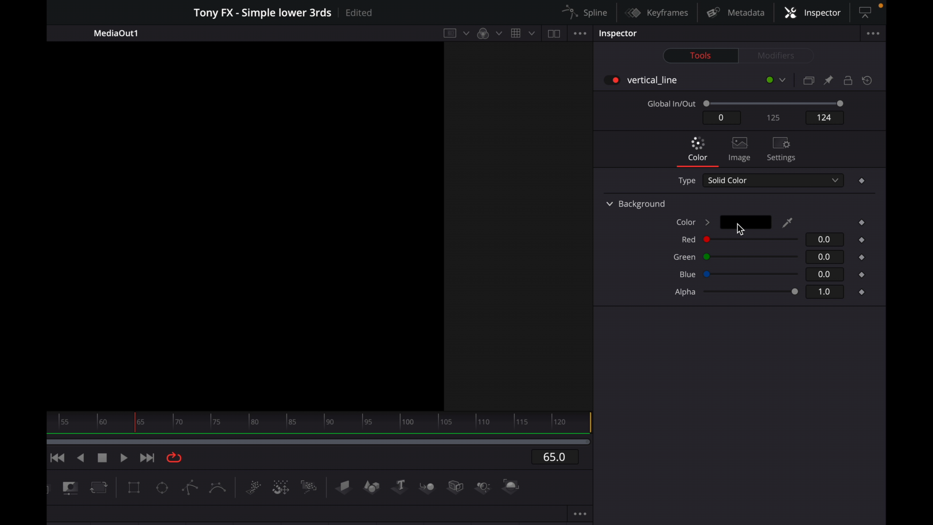
Try several pencil swatch colours on the vertical_line background, including a medium gray.
click(737, 223)
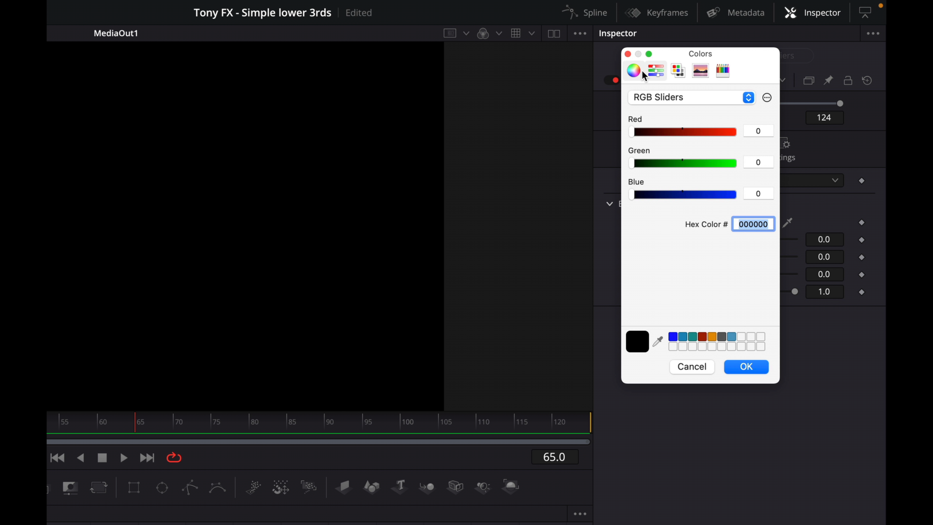
click(633, 72)
click(657, 70)
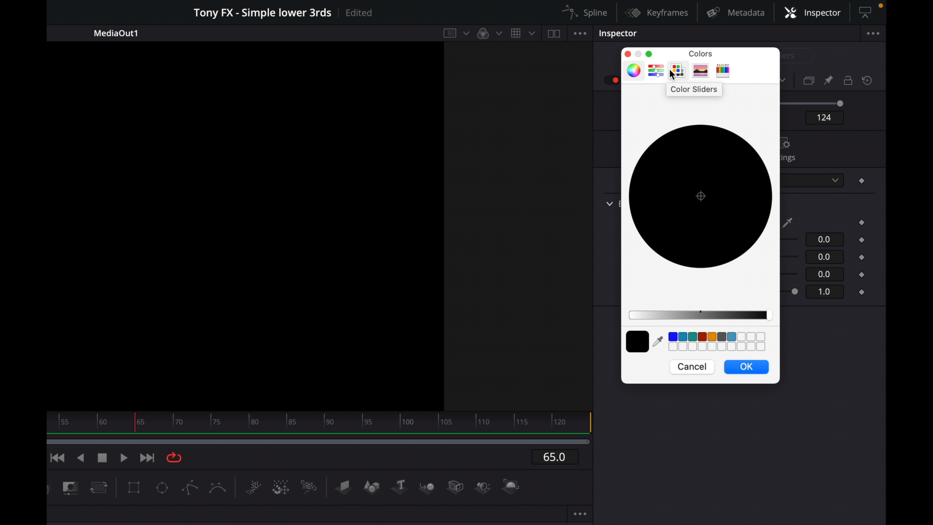
click(722, 72)
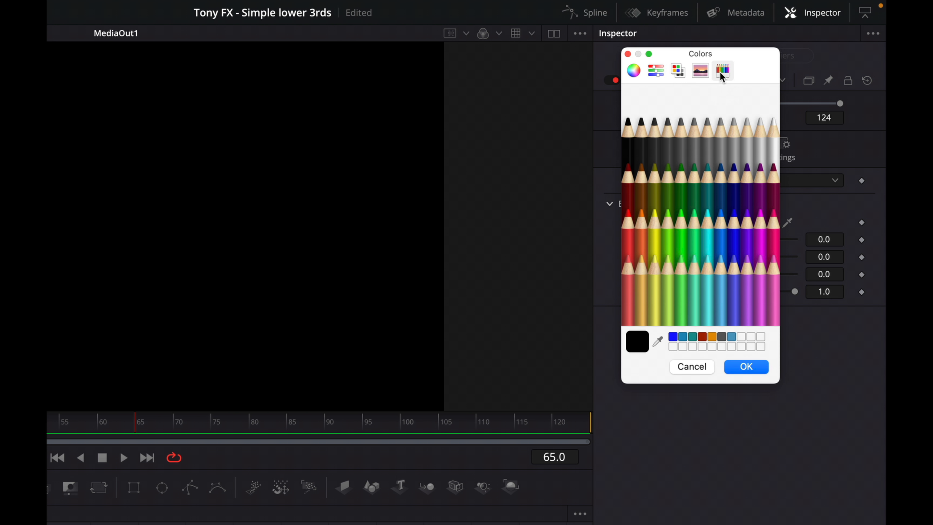
click(734, 258)
click(709, 193)
click(696, 127)
click(700, 71)
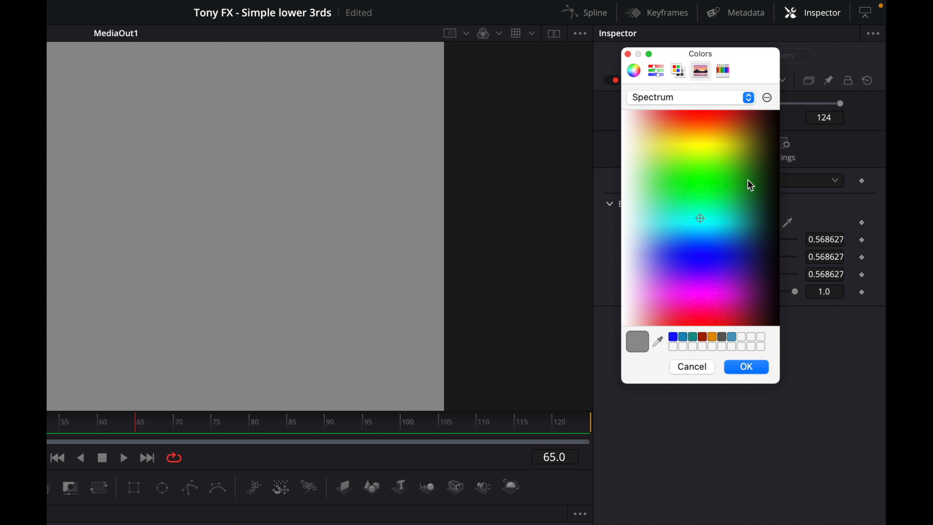
Set the vertical_line background's colour to hex 214882.
click(656, 72)
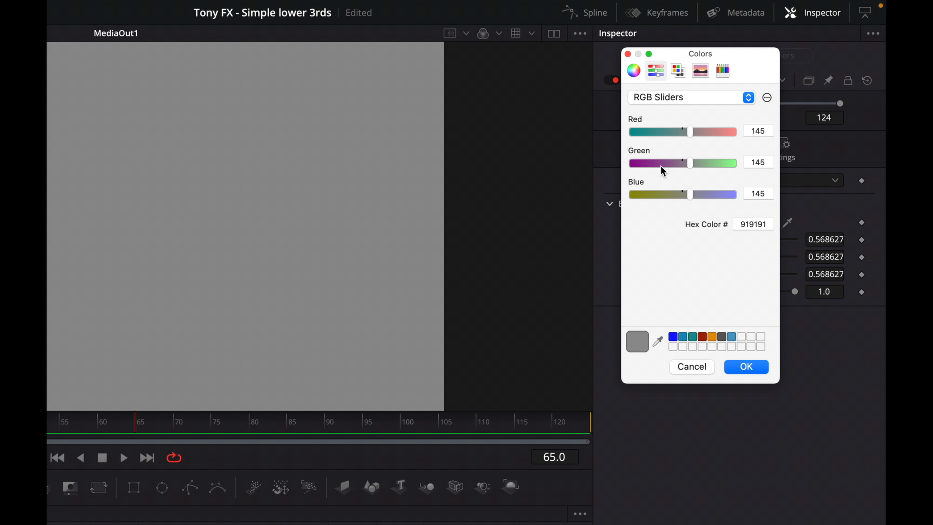
double_click(754, 224)
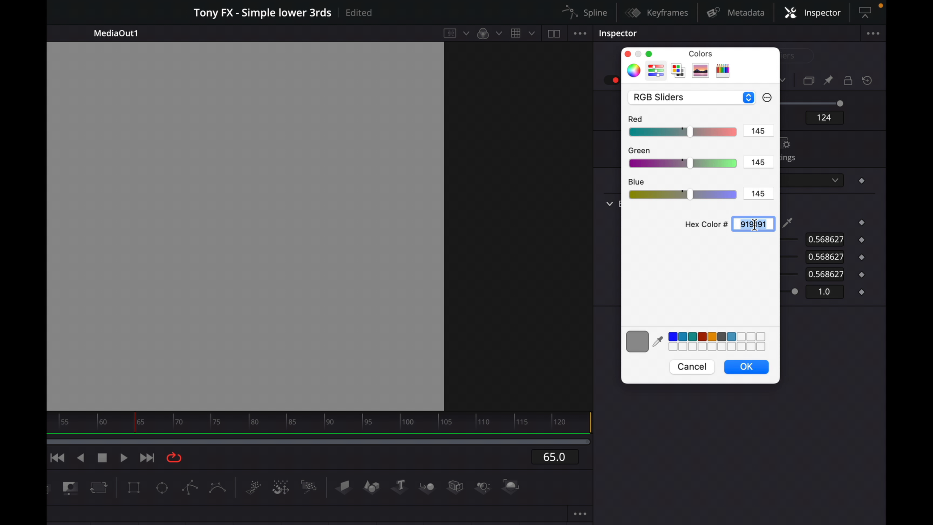
text(214882)
click(740, 368)
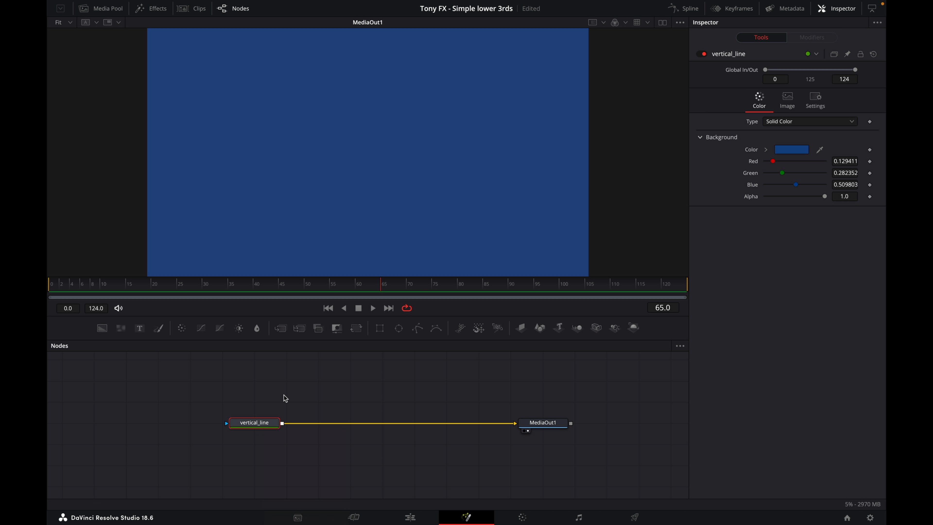
Add a Rectangle mask to the vertical_line node and rename it vertical_line_mask.
click(260, 427)
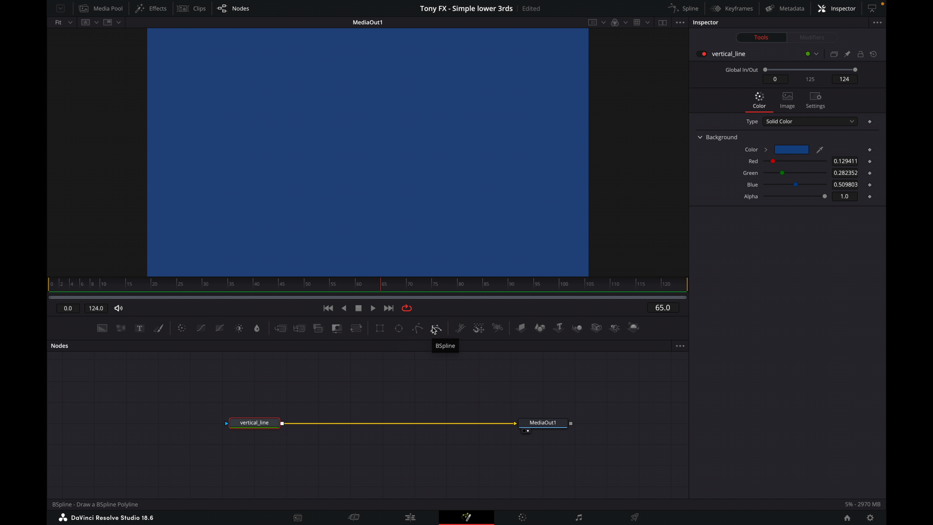
click(380, 328)
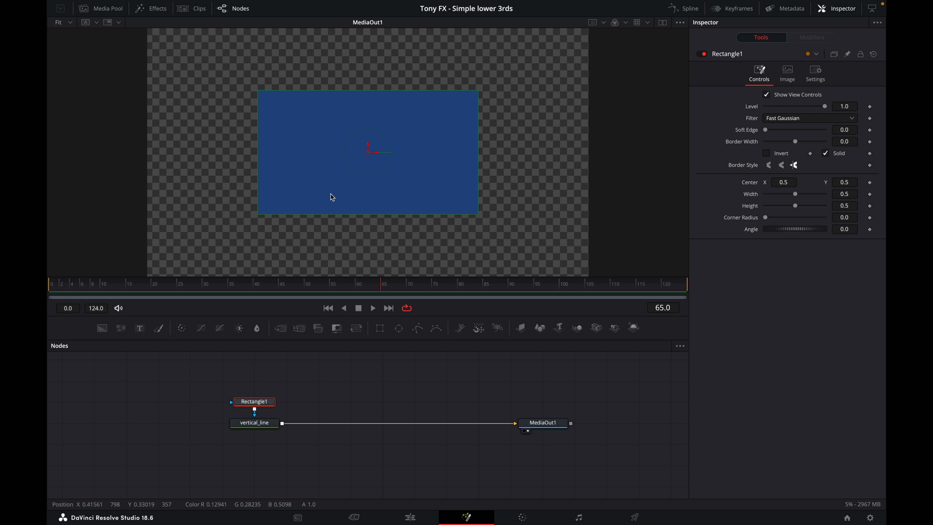
right_click(269, 404)
click(311, 313)
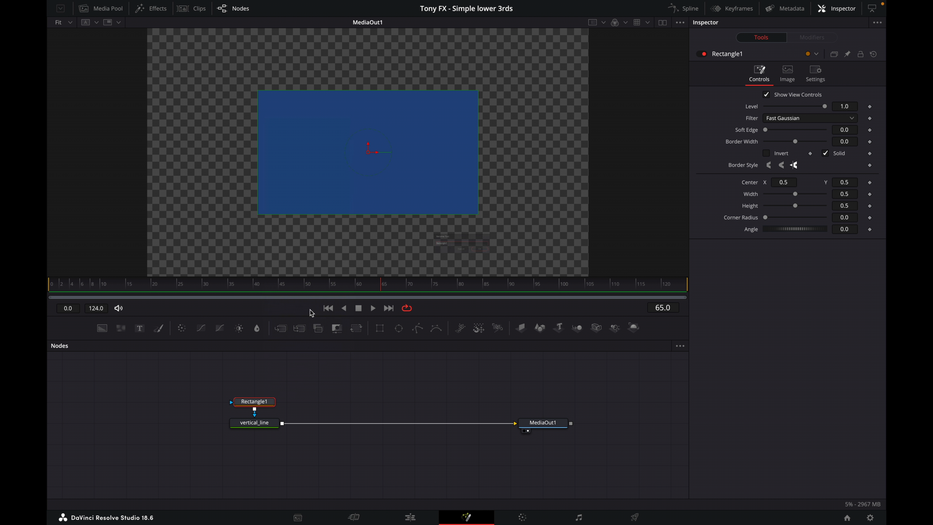
text(vertical_line_msk)
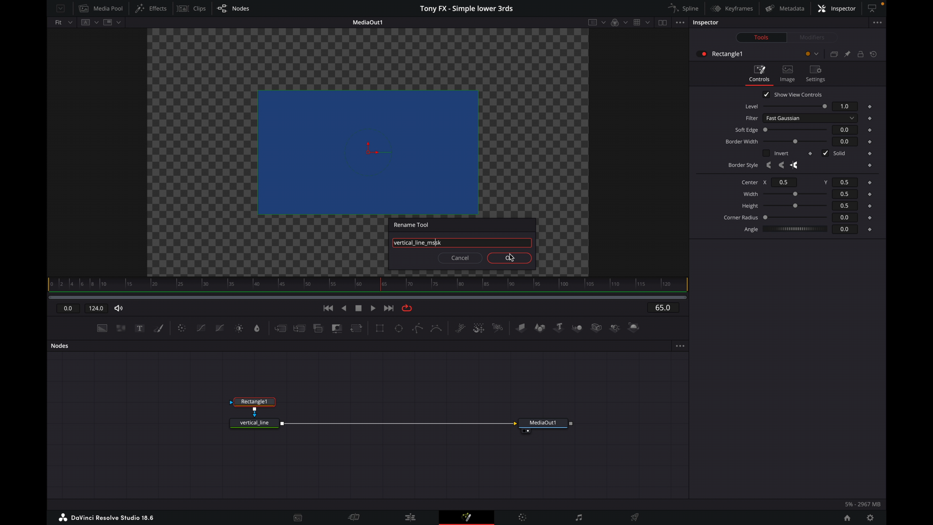
text(a)
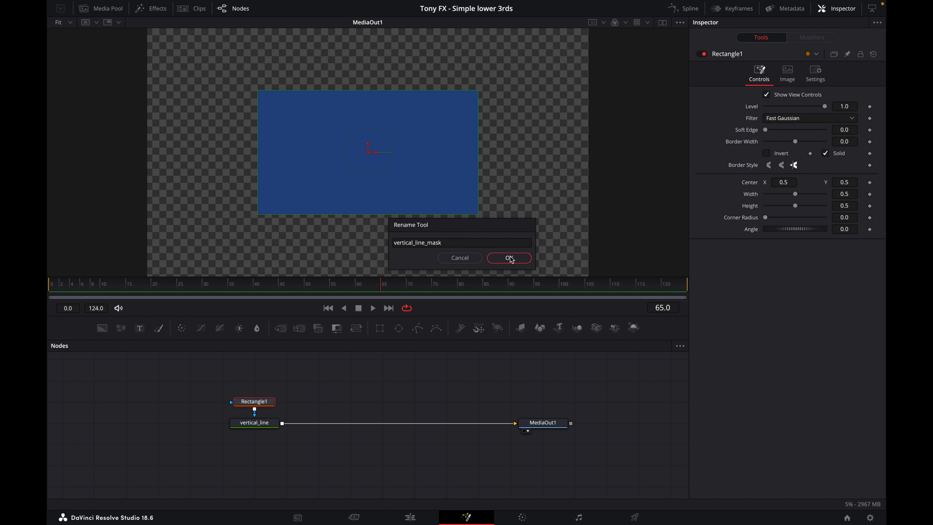
click(510, 256)
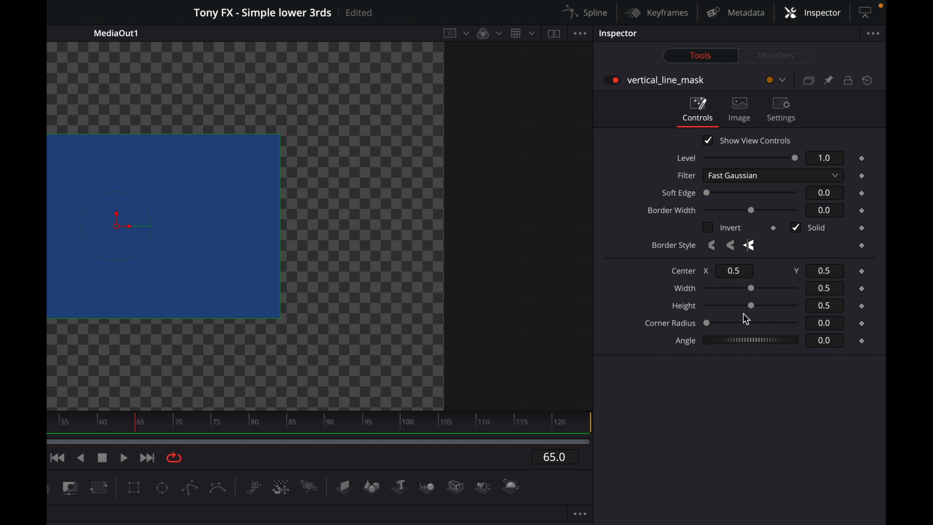
Roughly reduce the rectangle mask's width and height, and set its center X to 0.05.
drag(743, 271, 648, 271)
drag(823, 290, 775, 305)
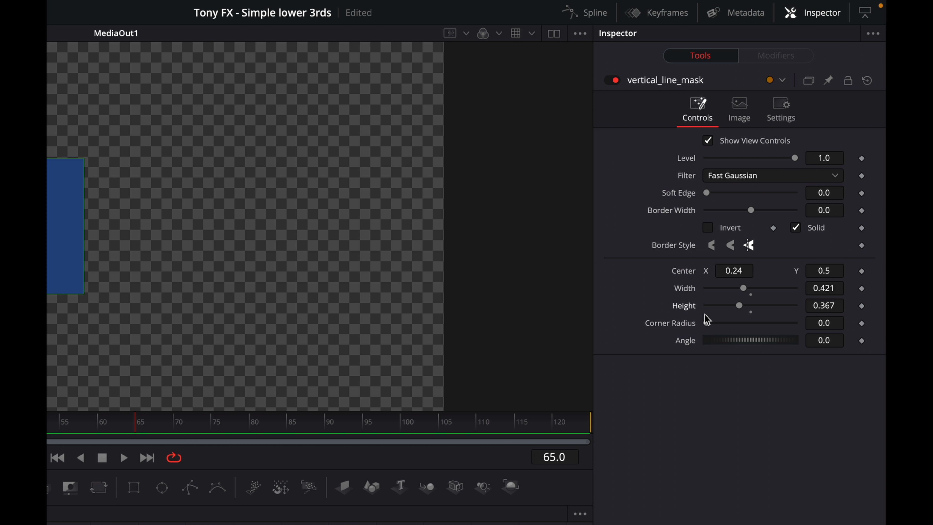
click(750, 276)
key(BackSpace)
key(BackSpace)
text(05)
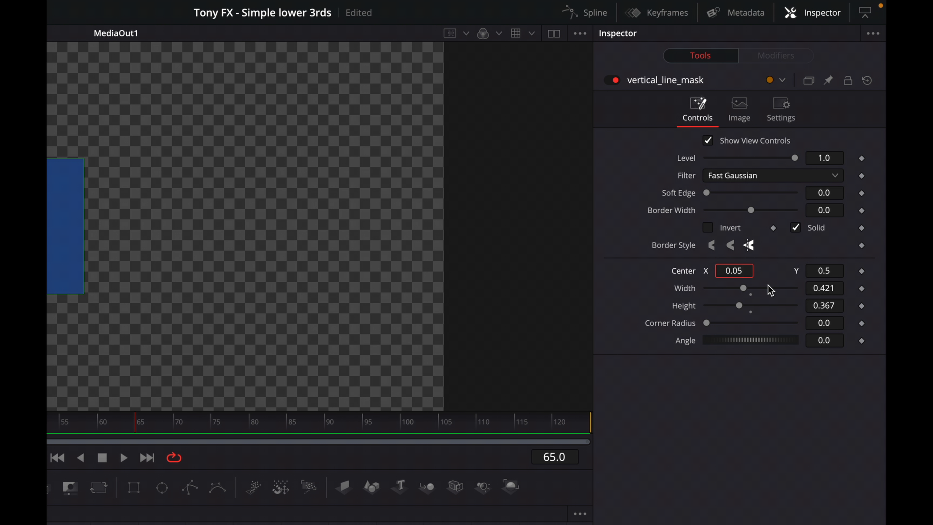
key(Tab)
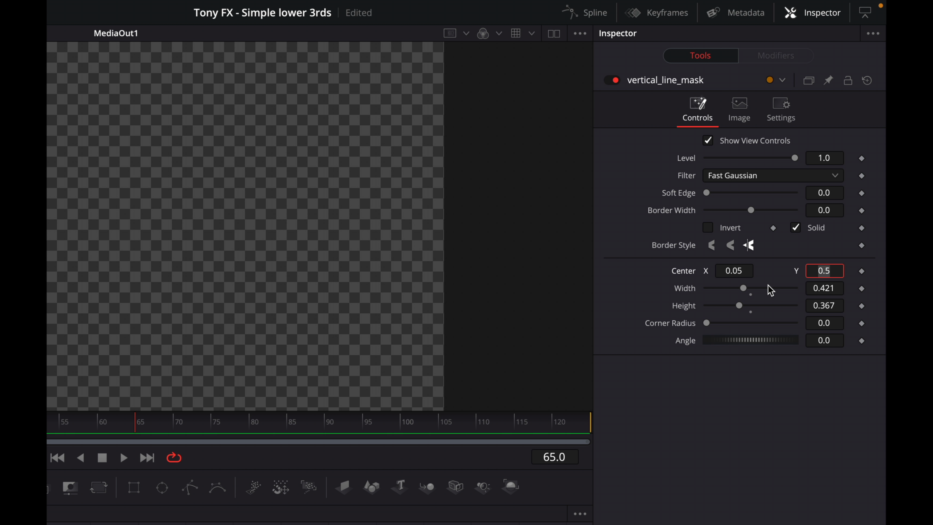
Set the vertical_line_mask's width to 0.024 and its height to 0.35.
click(838, 288)
key(BackSpace)
key(BackSpace)
key(BackSpace)
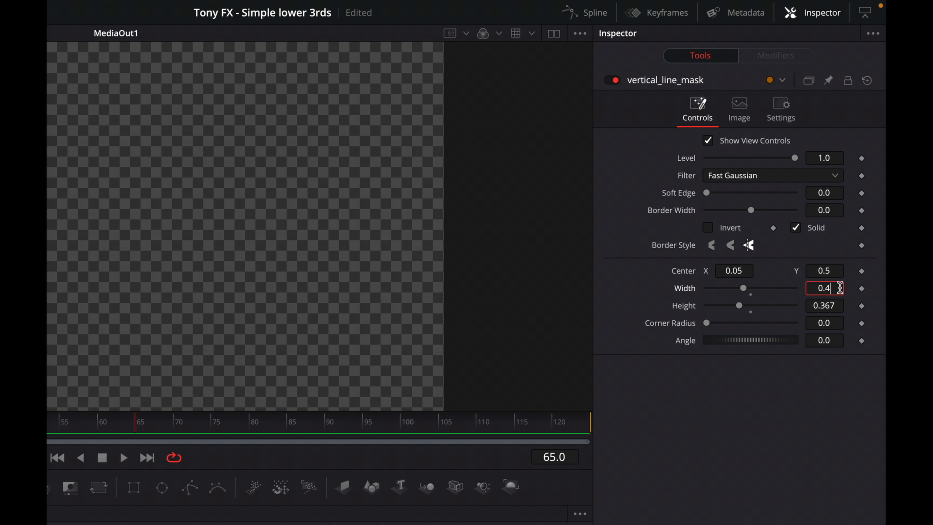
text(02)
key(Tab)
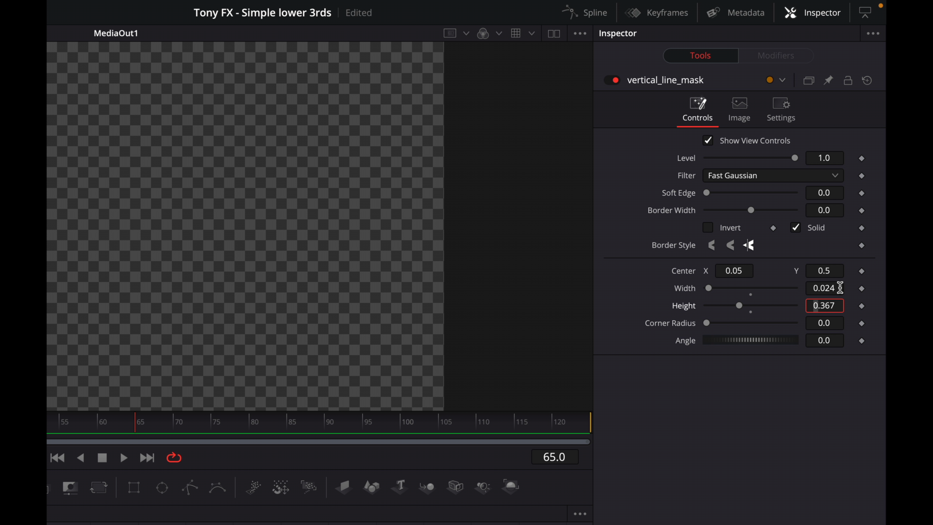
click(838, 306)
key(BackSpace)
key(BackSpace)
text(5)
key(Tab)
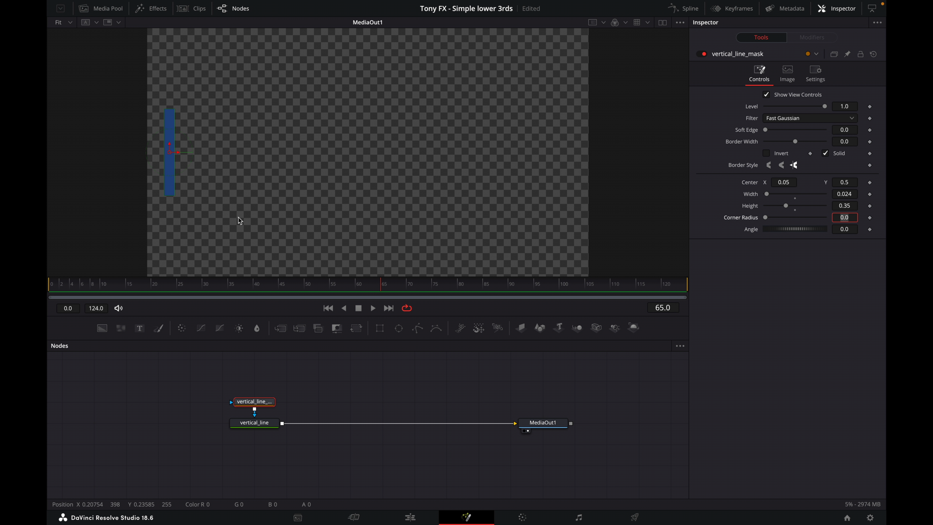
Animate the mask's height with keyframes of 0.35 at frame 30 and 0.0 at frame 0.
drag(215, 286, 205, 285)
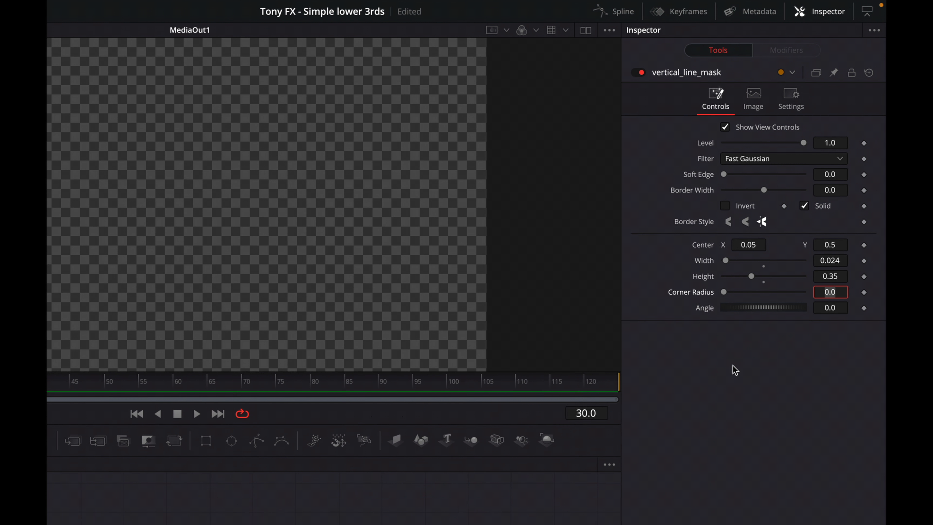
click(862, 306)
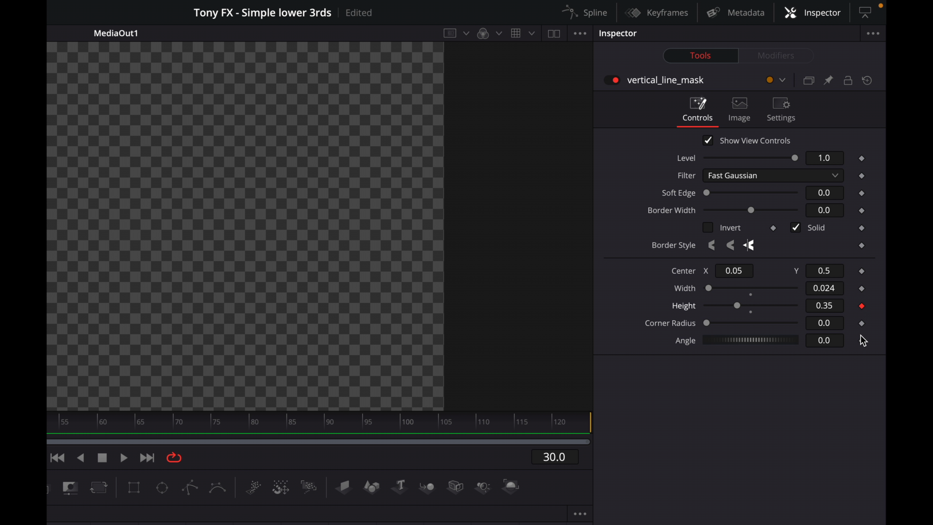
drag(202, 284, 49, 284)
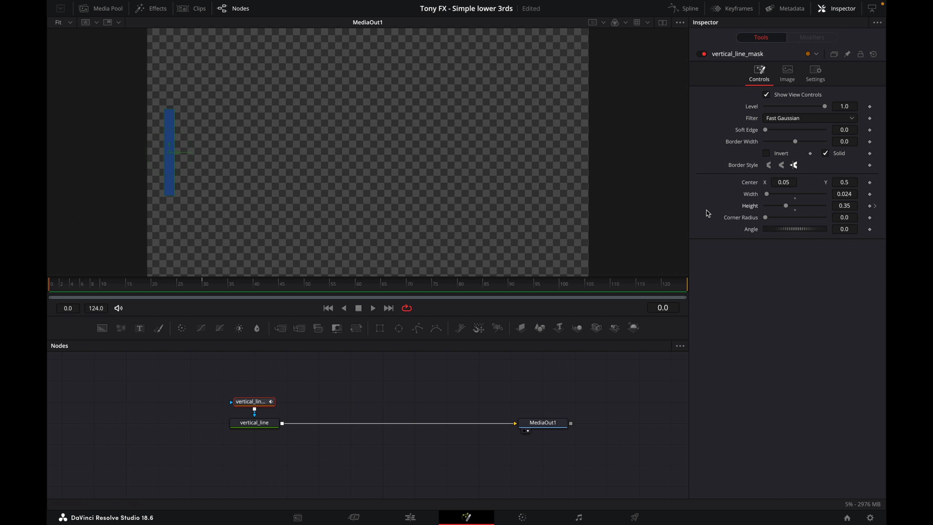
drag(788, 205, 708, 204)
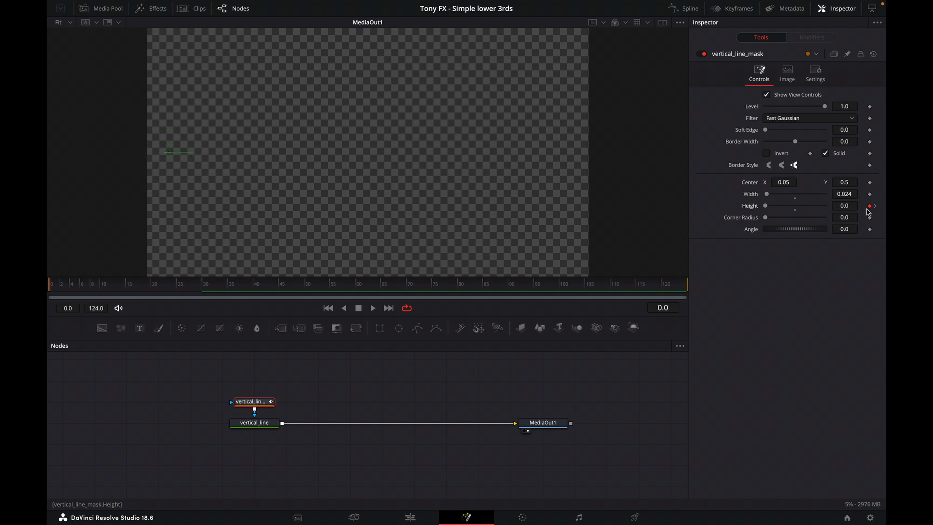
Play back the vertical line's growth animation and return to frame 0.
click(370, 309)
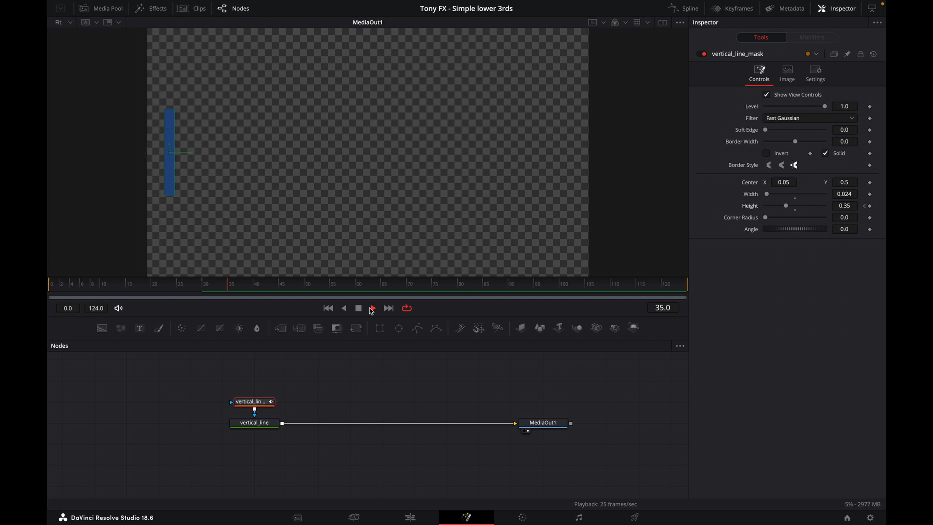
click(358, 310)
click(381, 287)
drag(382, 288, 49, 286)
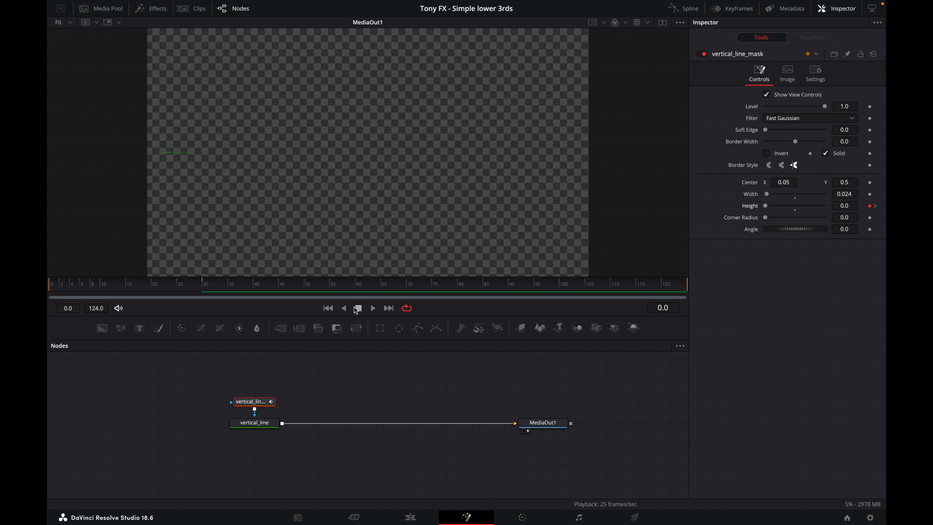
Replay the vertical line's linear growth and rewind to the first frame.
click(371, 310)
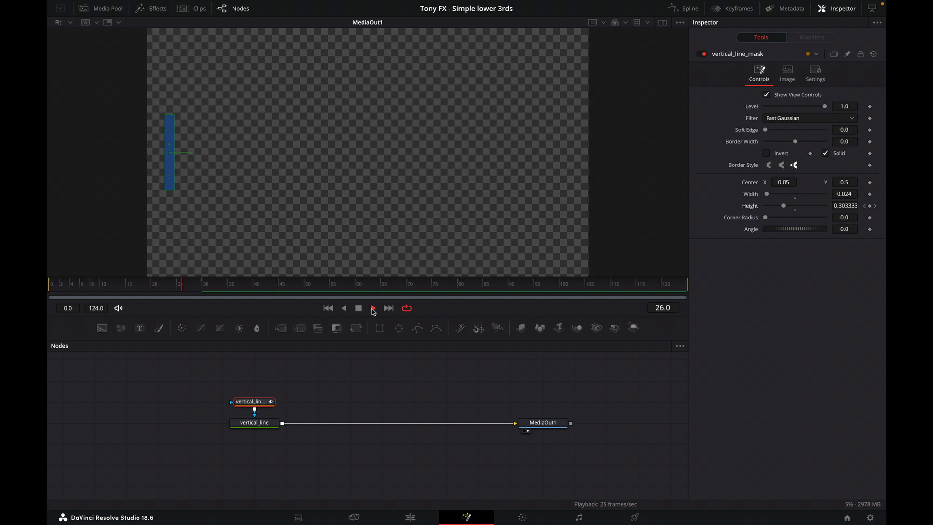
click(360, 308)
drag(207, 286, 48, 286)
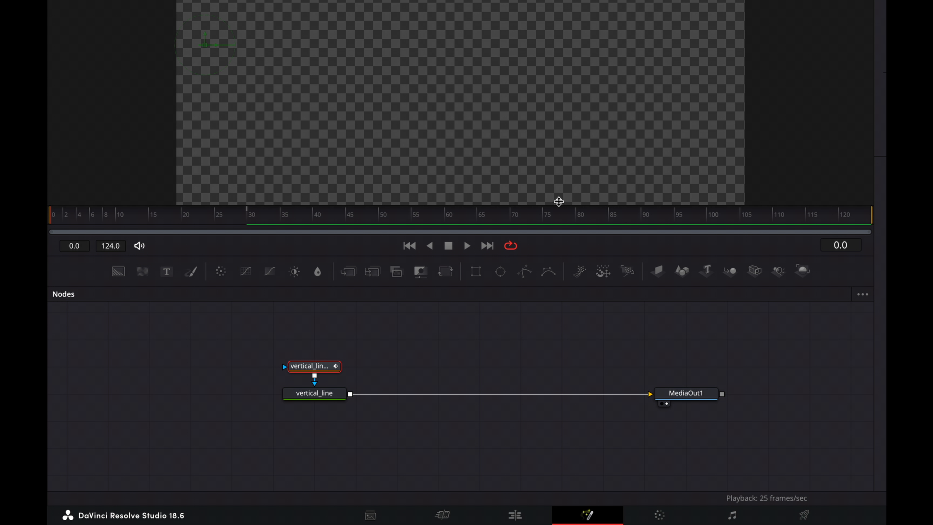
Show vertical_line_mask's Height curve in the Spline editor, fit it to the view, and smooth all its keyframes.
key(F7)
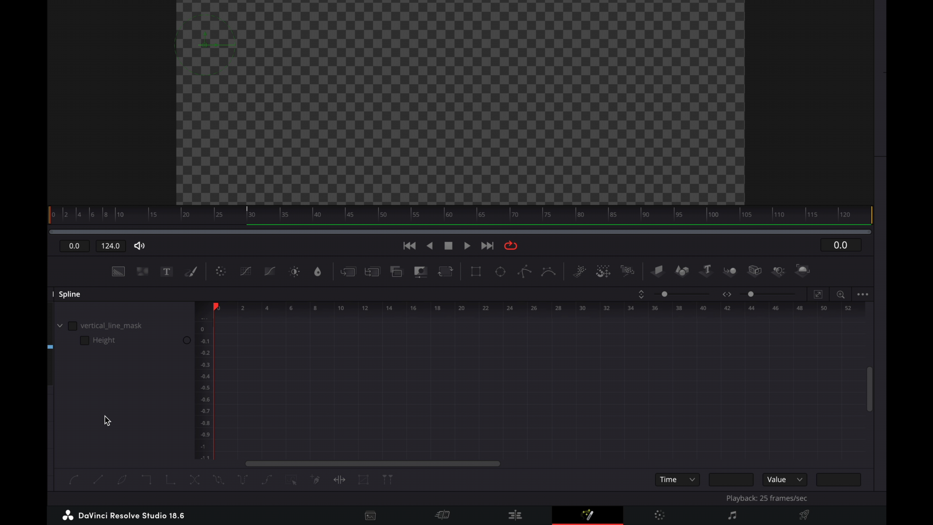
click(74, 326)
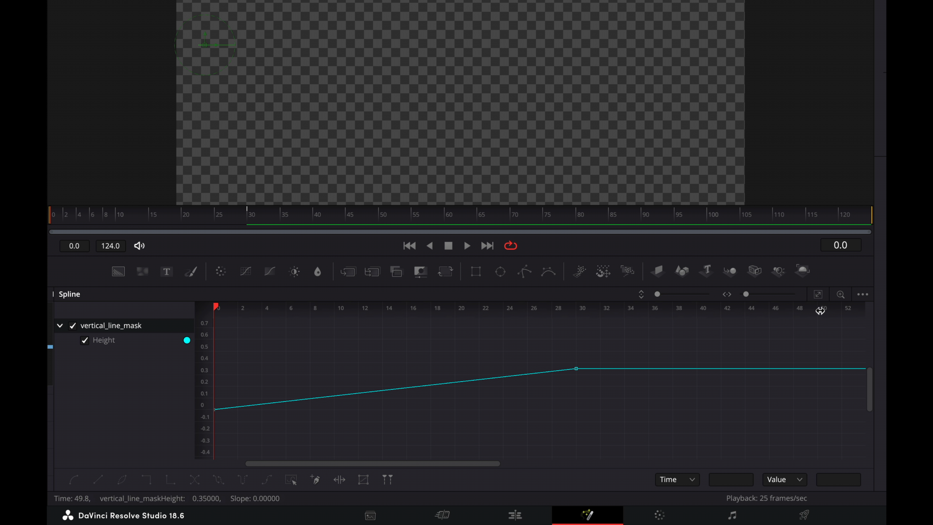
click(819, 294)
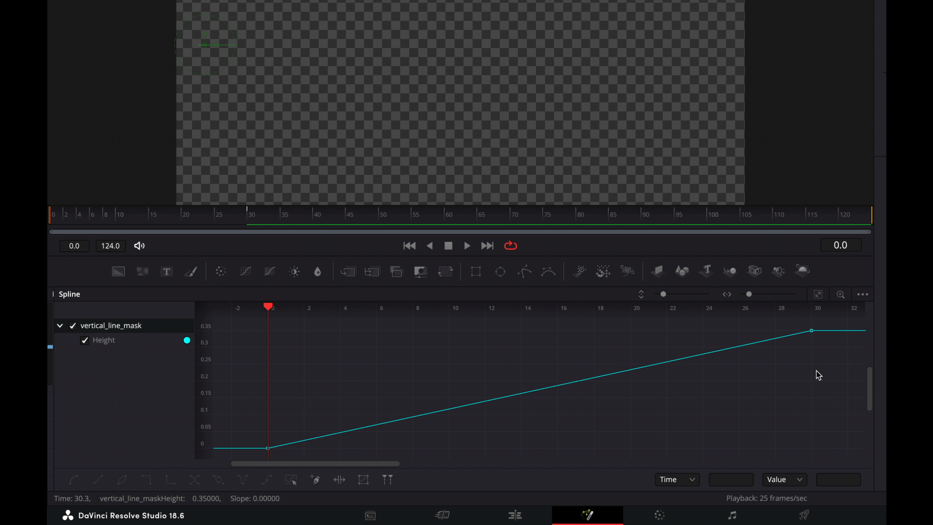
key(super+a)
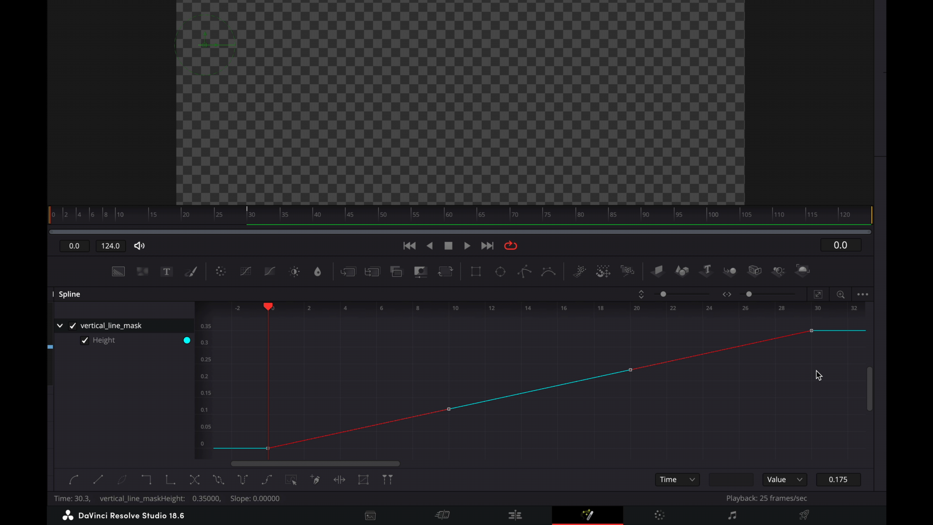
key(s)
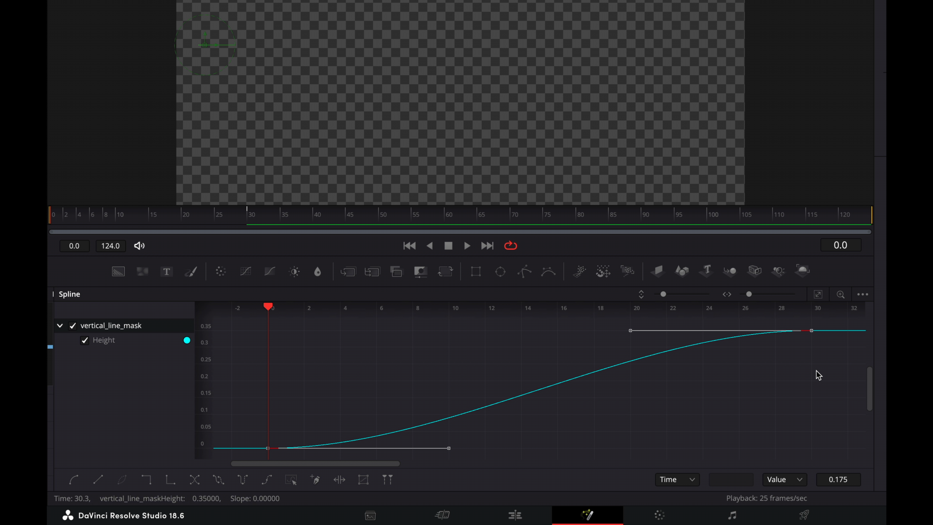
Stretch the last Height keyframe's handle back to about frame 1 and shorten the first keyframe's handle to about frame 5.
click(815, 372)
drag(844, 353, 772, 315)
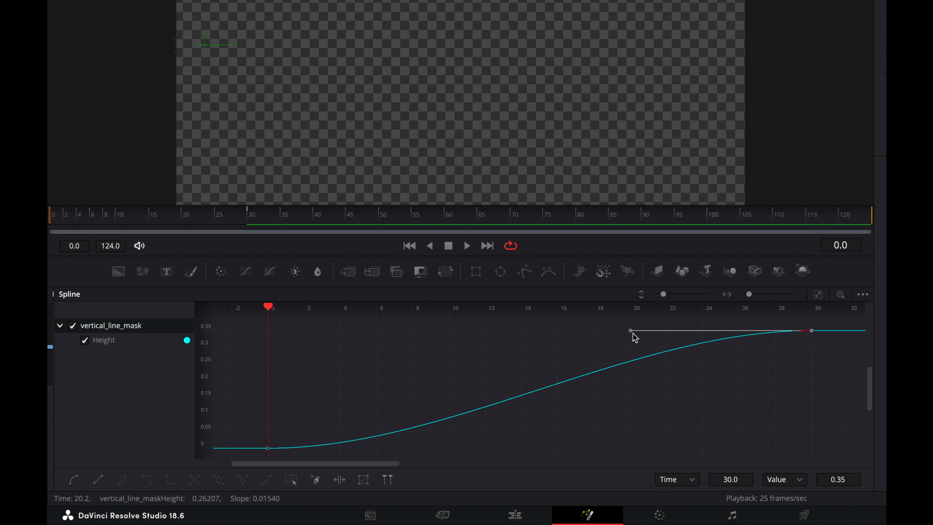
drag(629, 335, 288, 335)
drag(249, 437, 288, 462)
drag(445, 449, 355, 448)
Play back the eased line animation from frame 0 and close the Spline editor.
drag(364, 220, 50, 215)
click(450, 256)
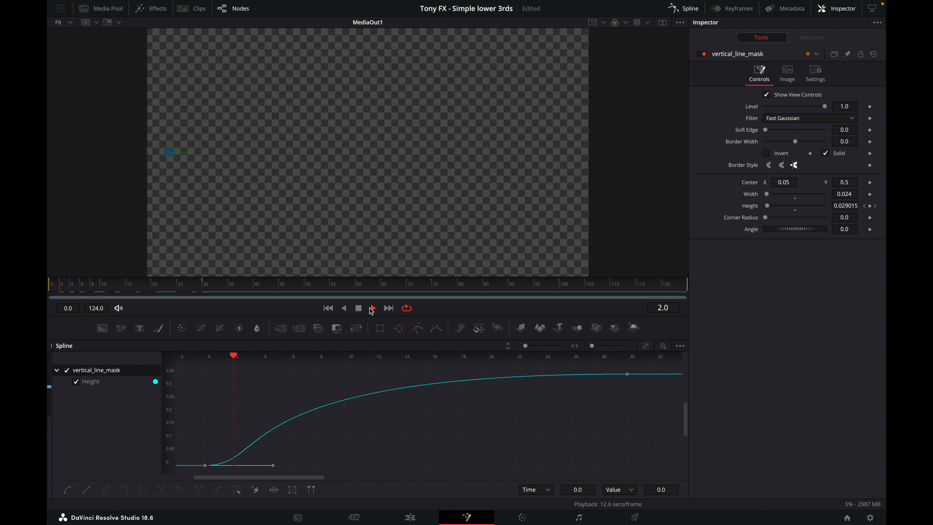
click(359, 307)
drag(283, 285, 48, 285)
click(368, 309)
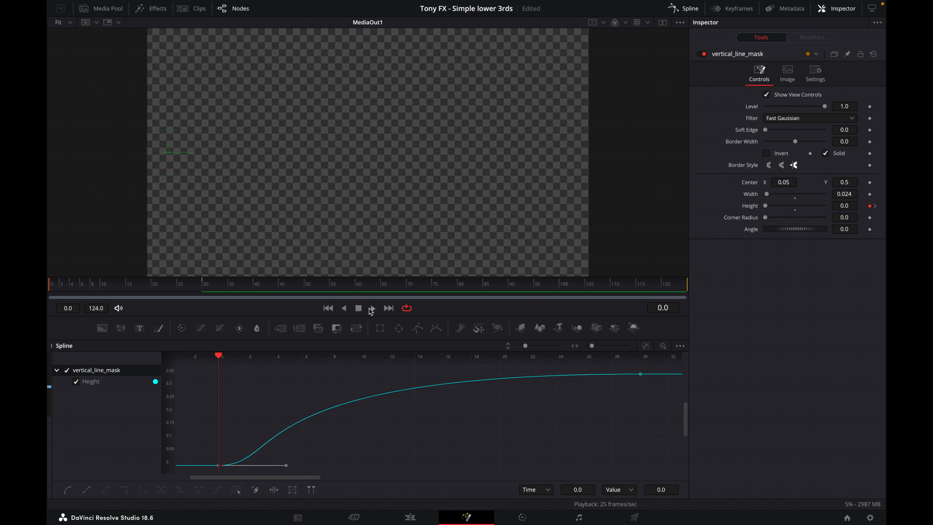
click(359, 310)
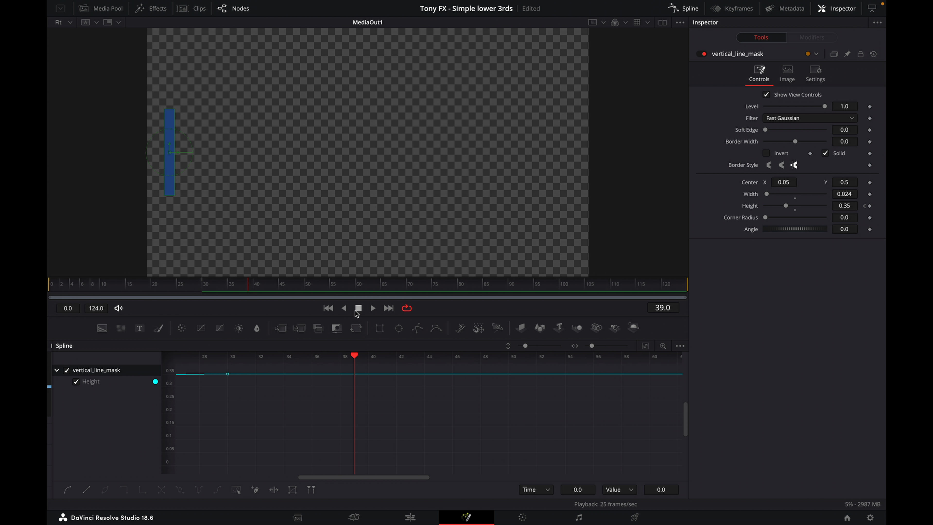
click(689, 12)
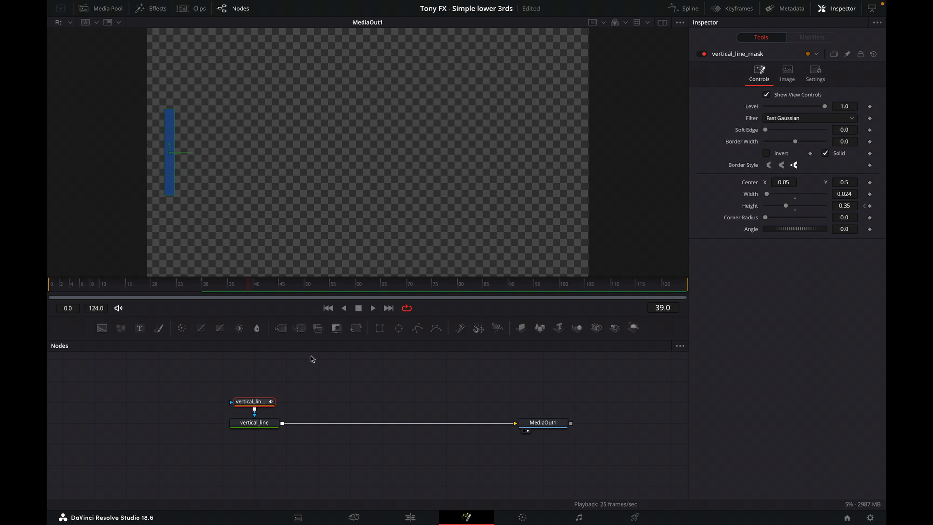
Add a Background node, rename it blue_box, and merge it over vertical_line's output.
click(307, 386)
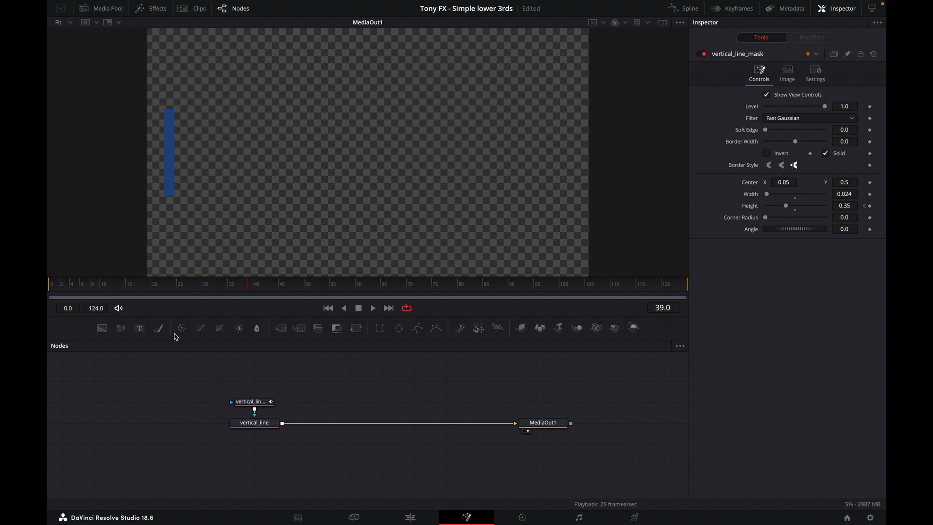
drag(101, 329, 319, 401)
scroll(429, 410, up, 2)
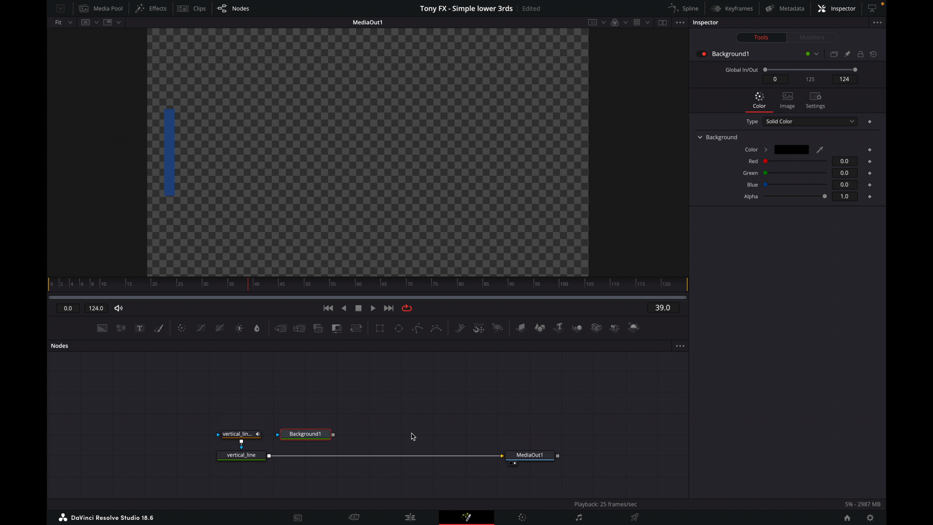
right_click(314, 435)
click(366, 350)
text(blue_box)
click(506, 259)
drag(333, 434, 271, 457)
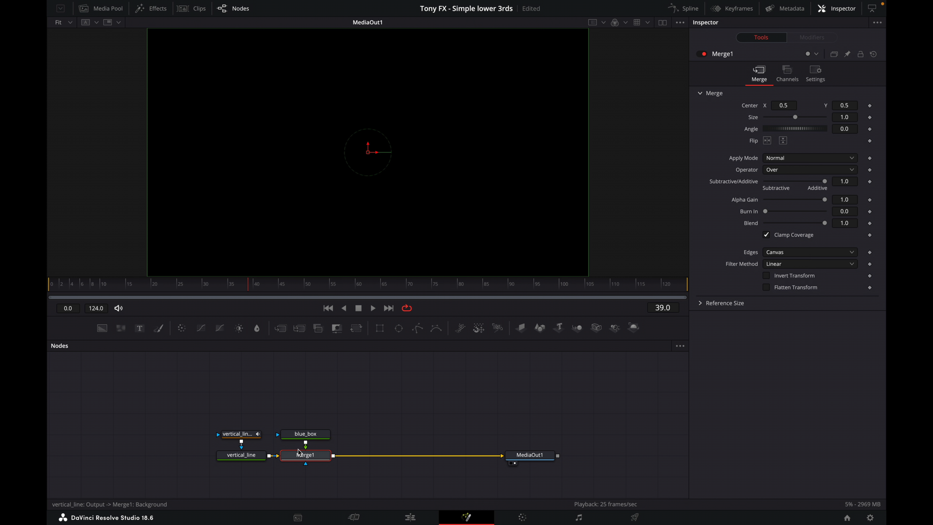
Save the project and set blue_box's colour to hex 285993.
click(313, 437)
key(ctrl+s)
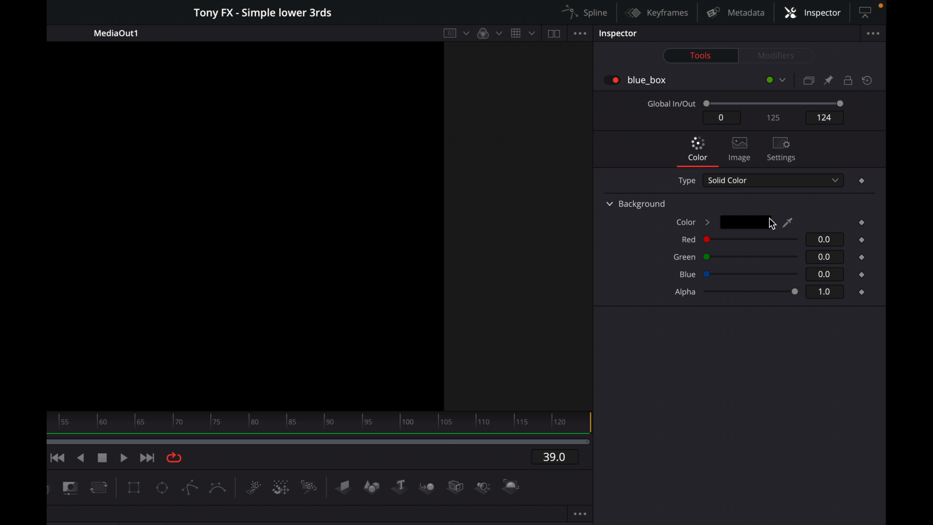
click(746, 225)
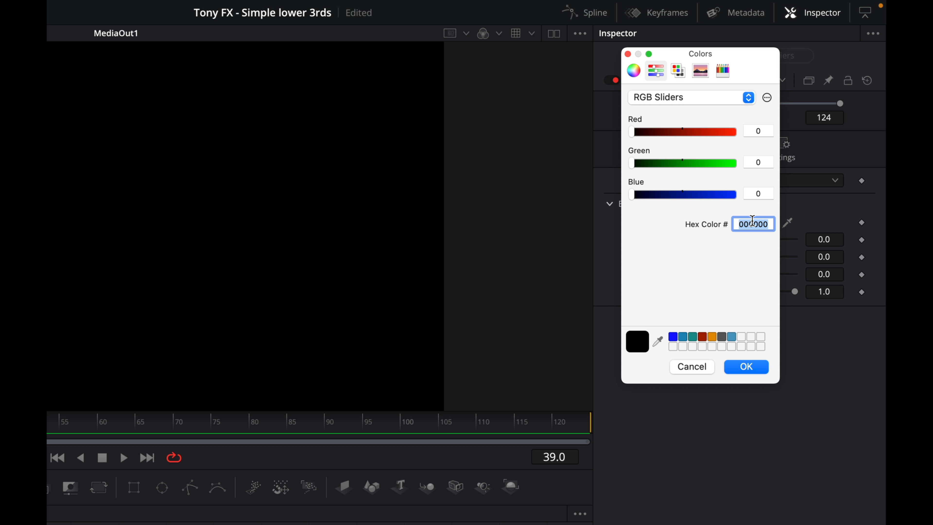
text(285993)
click(742, 367)
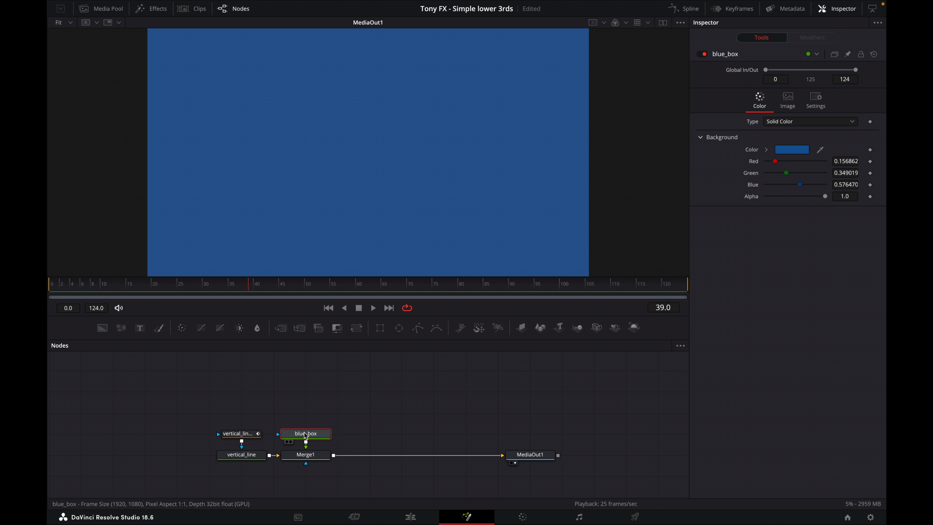
Add a rectangle mask to blue_box and rename it blue_box_mask.
click(380, 328)
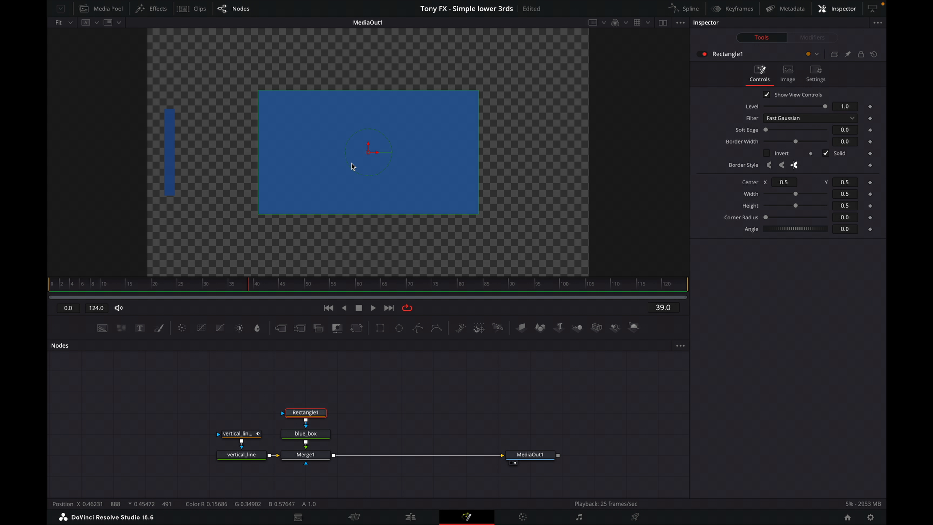
right_click(314, 412)
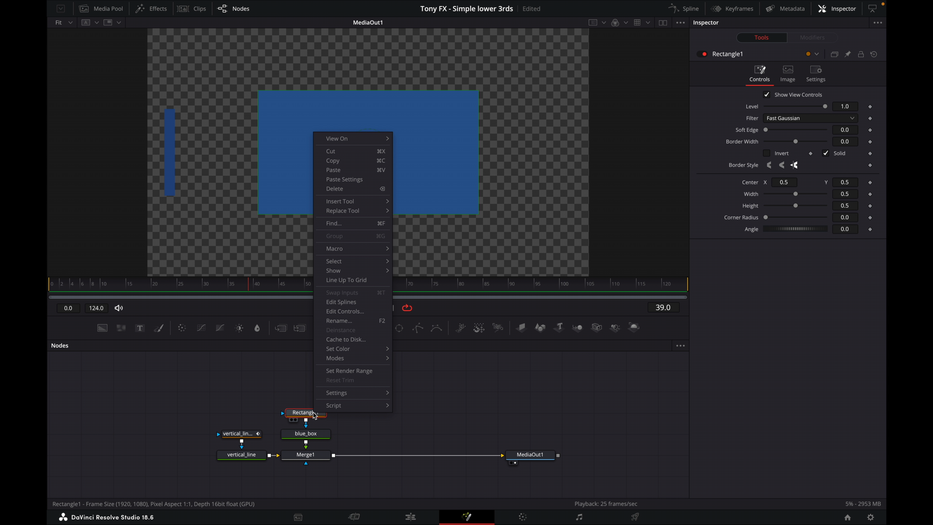
click(377, 321)
text(blue_box_mask)
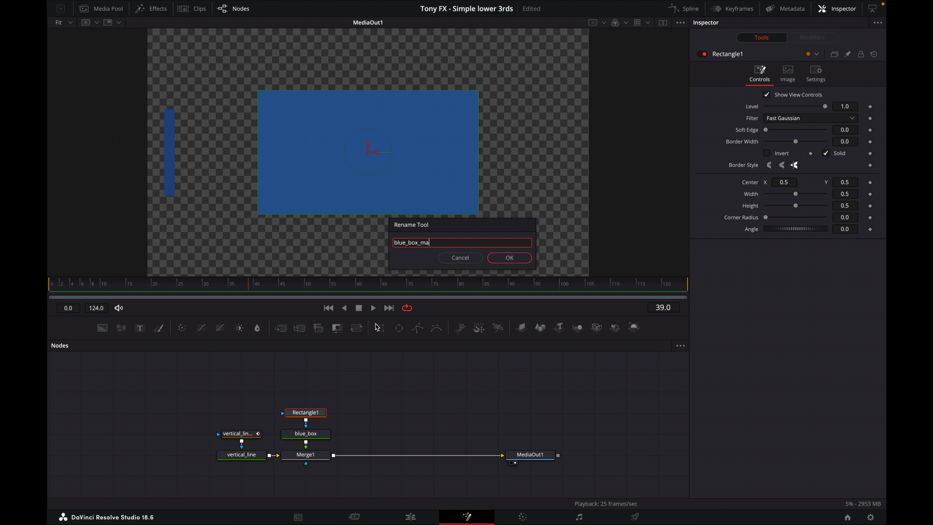
click(491, 261)
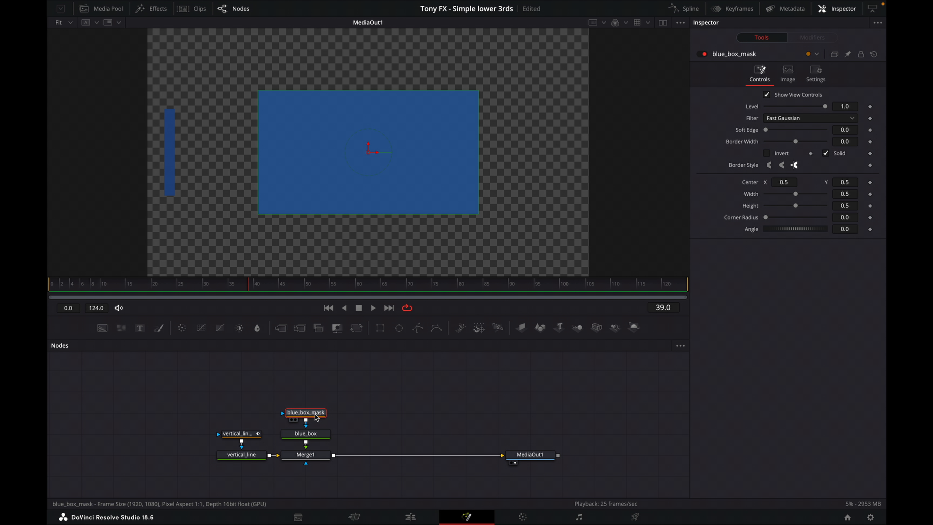
Move blue_box and blue_box_mask up together to make room above Merge1.
mouse_move(316, 416)
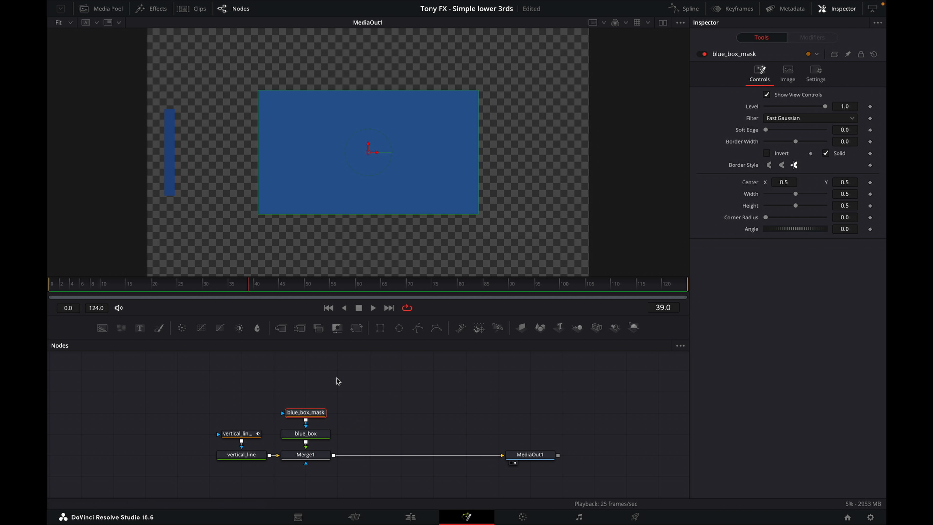
ctrl+click(306, 433)
drag(306, 433, 305, 412)
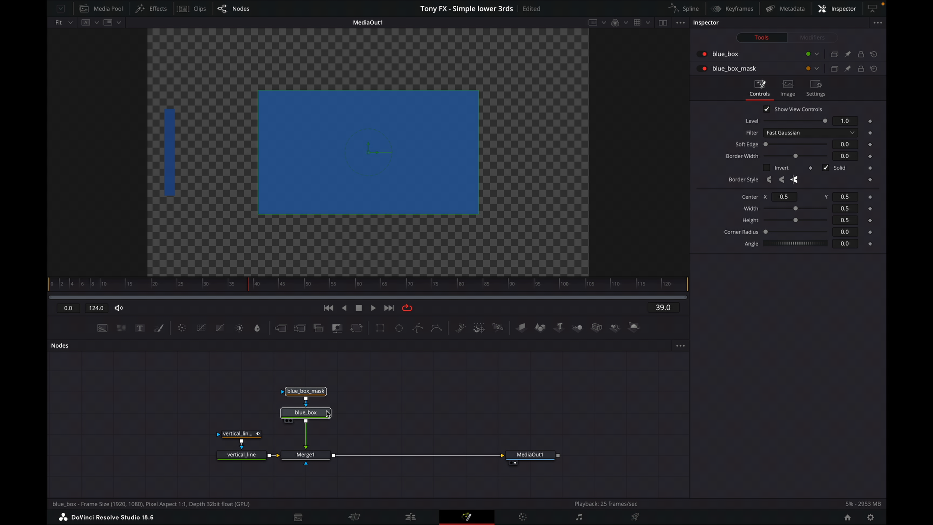
click(371, 406)
Insert a Transform node between blue_box and Merge1 and rename it blue_box_animation.
click(306, 413)
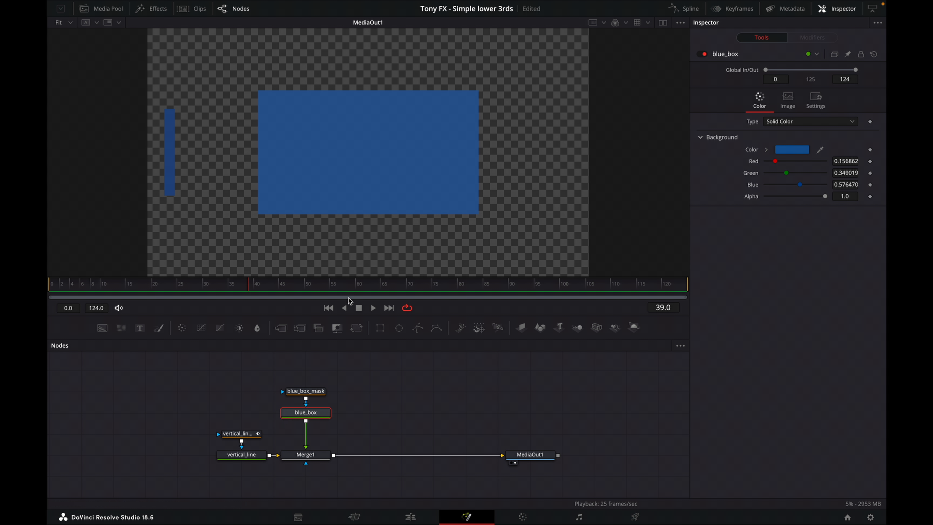
click(354, 334)
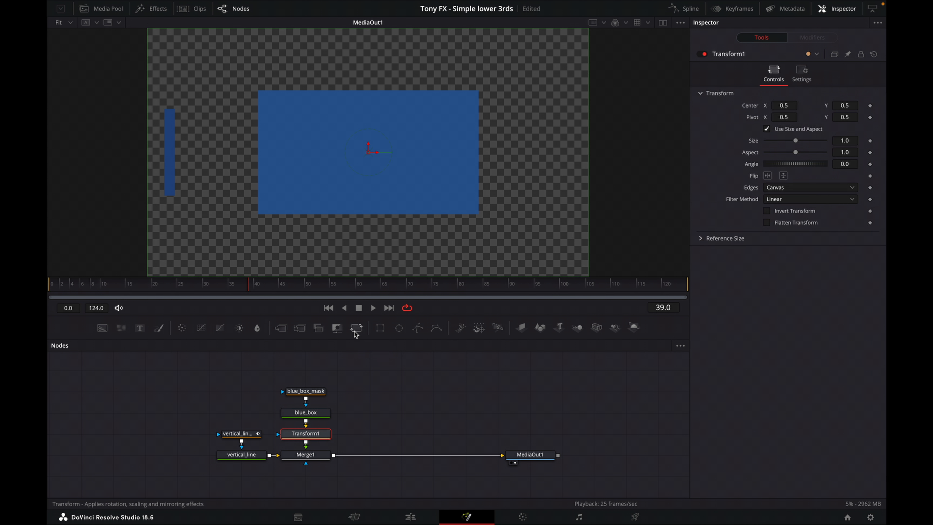
right_click(319, 435)
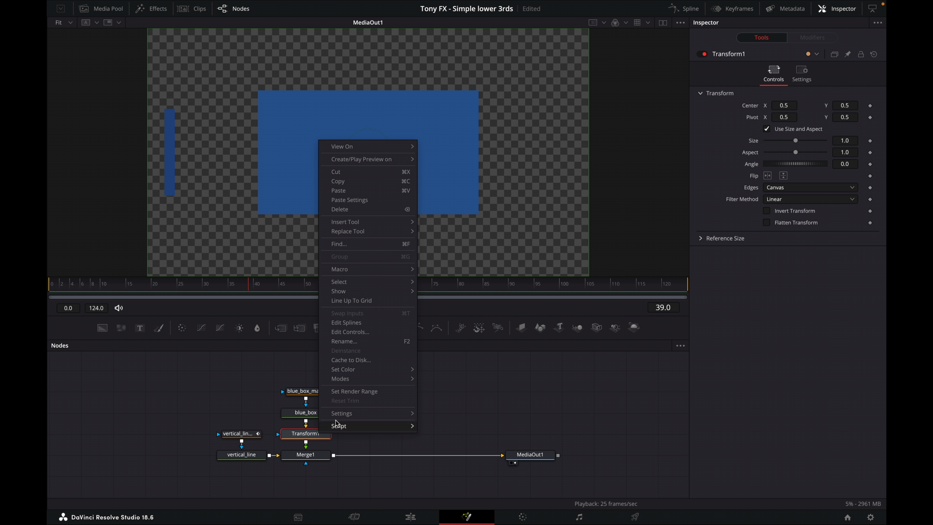
click(374, 341)
text(bl)
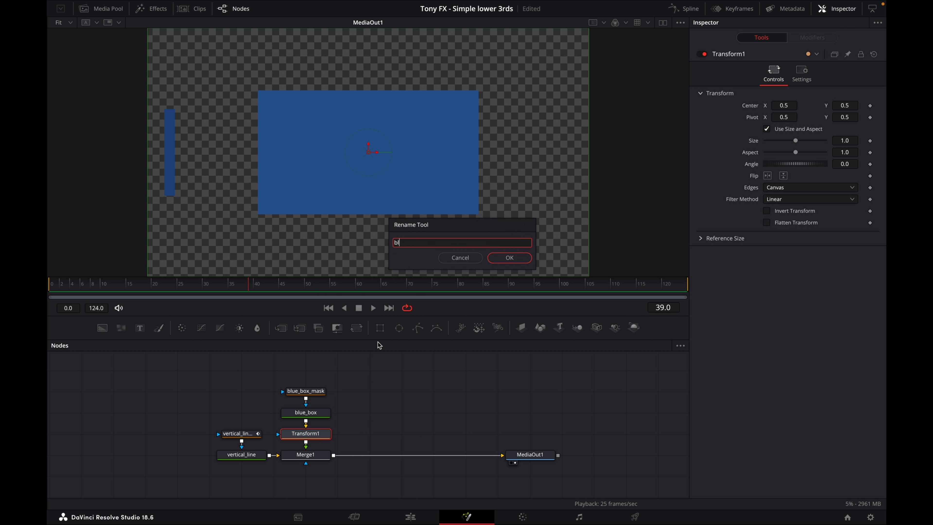
text(ue_box_animation)
click(505, 258)
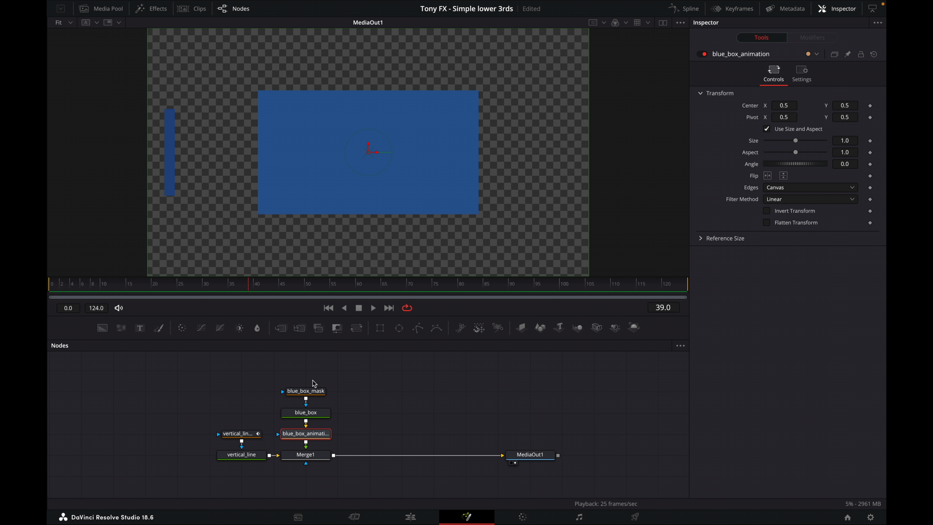
Slightly round the blue box by increasing blue_box_mask's corner radius.
click(308, 391)
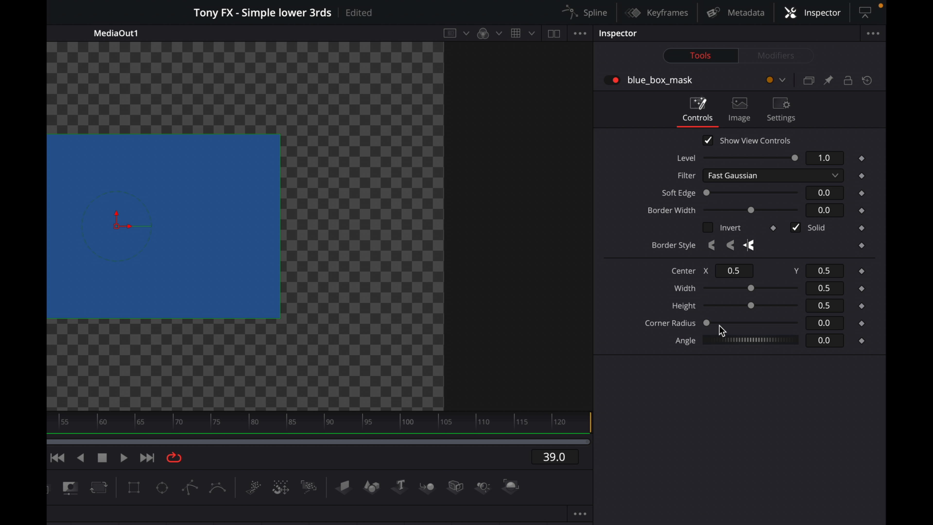
mouse_move(706, 322)
mouse_down()
mouse_move(857, 322)
mouse_move(700, 324)
mouse_up()
drag(823, 322, 827, 322)
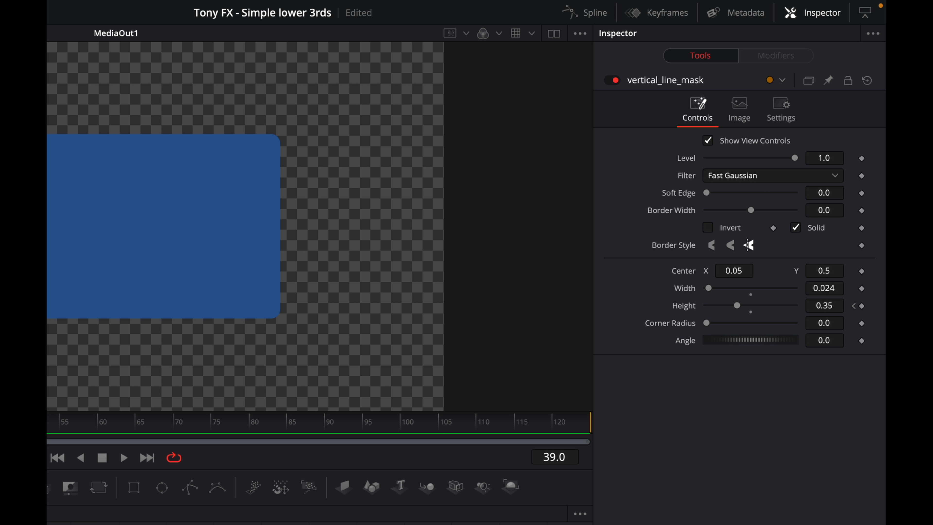
Adjust vertical_line_mask's corner radius to slightly round the vertical line's corners.
scroll(319, 225, up, 4)
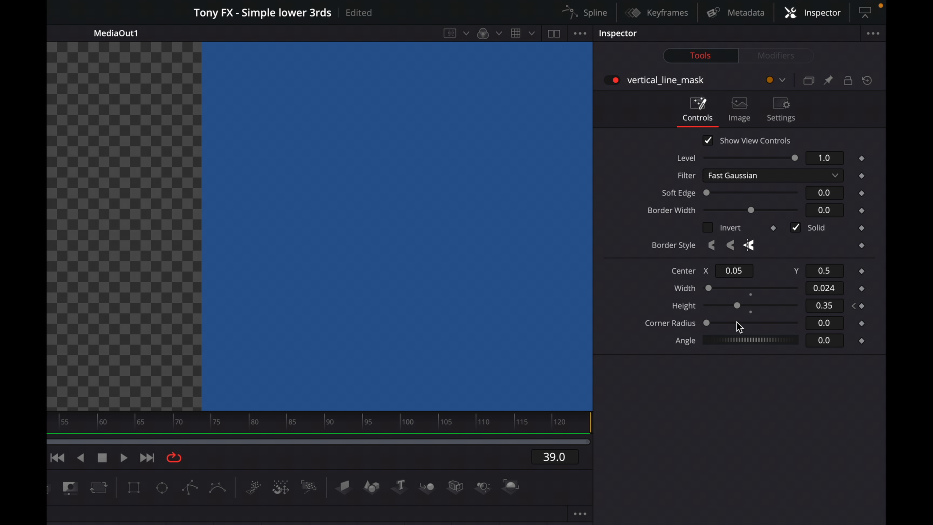
mouse_move(823, 323)
mouse_down()
mouse_move(855, 323)
mouse_move(818, 323)
mouse_up()
scroll(57, 344, down, 4)
drag(47, 271, 56, 263)
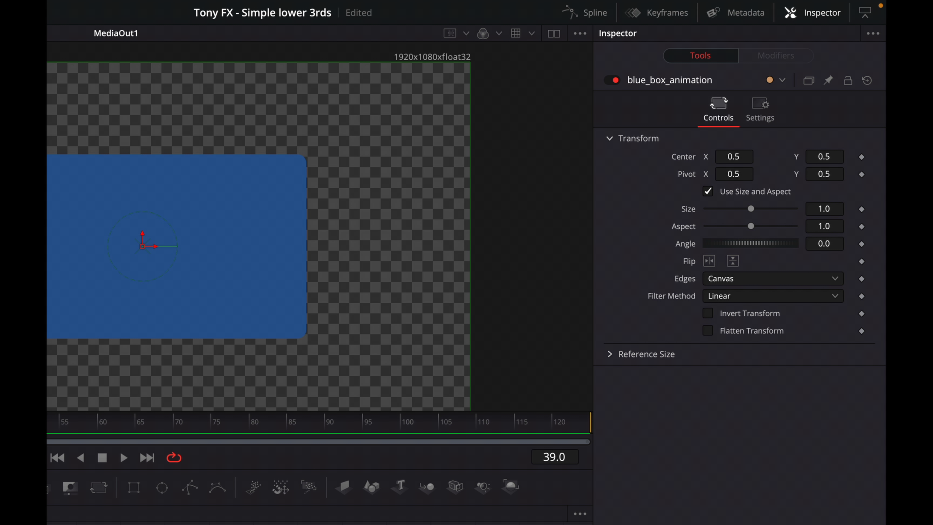
Save the project and set blue_box_animation's pivot X to 0.244, near the blue box's left edge.
key(ctrl+s)
drag(743, 174, 694, 174)
scroll(83, 249, up, 8)
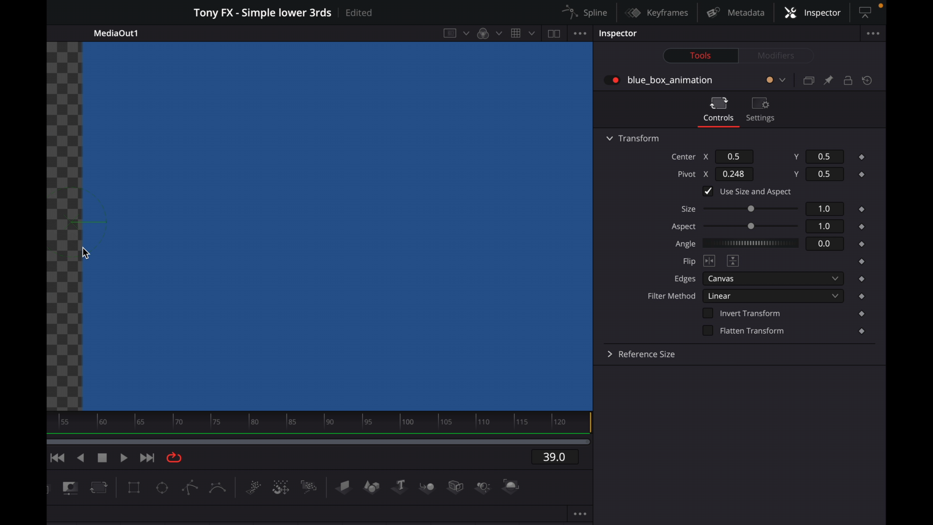
drag(734, 175, 739, 180)
scroll(101, 231, down, 7)
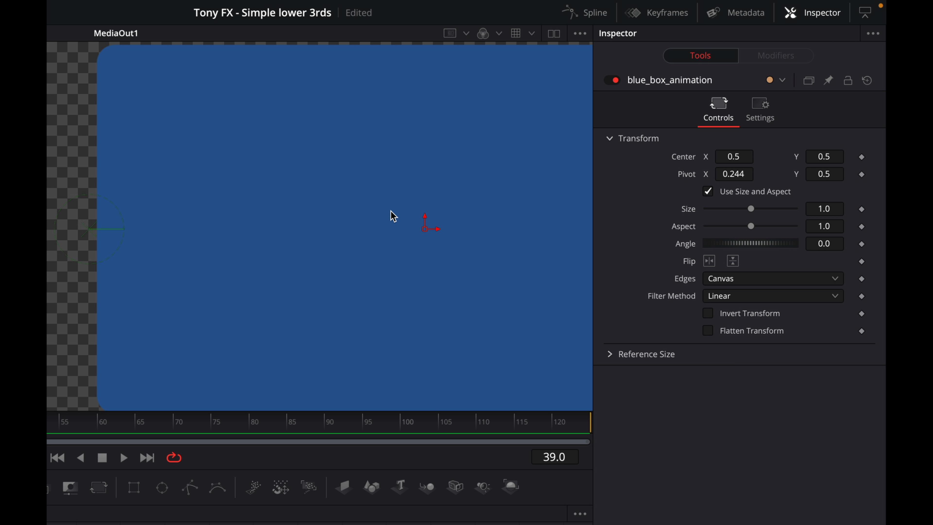
Set blue_box_animation's pivot X to 0.25 so it lines up with the blue box's left edge.
click(746, 174)
key(BackSpace)
key(BackSpace)
text(5)
key(Tab)
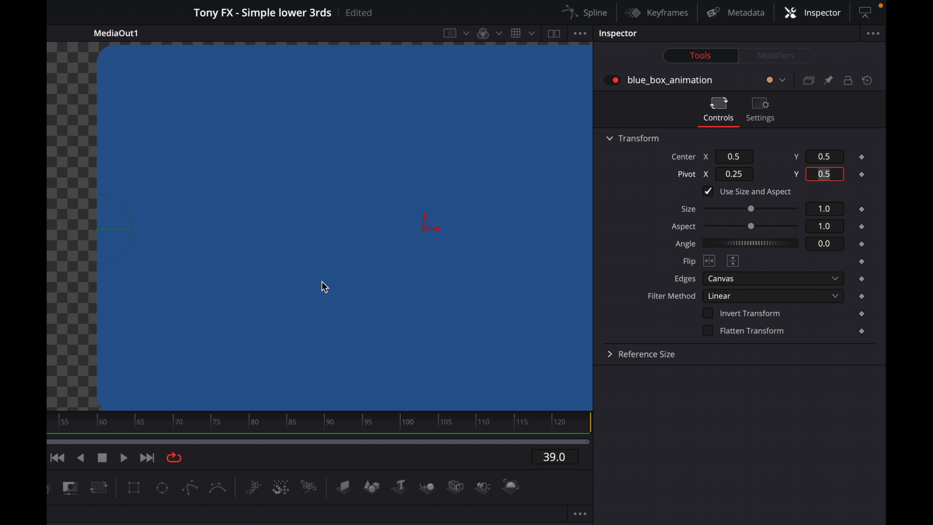
scroll(322, 281, down, 3)
drag(436, 268, 341, 267)
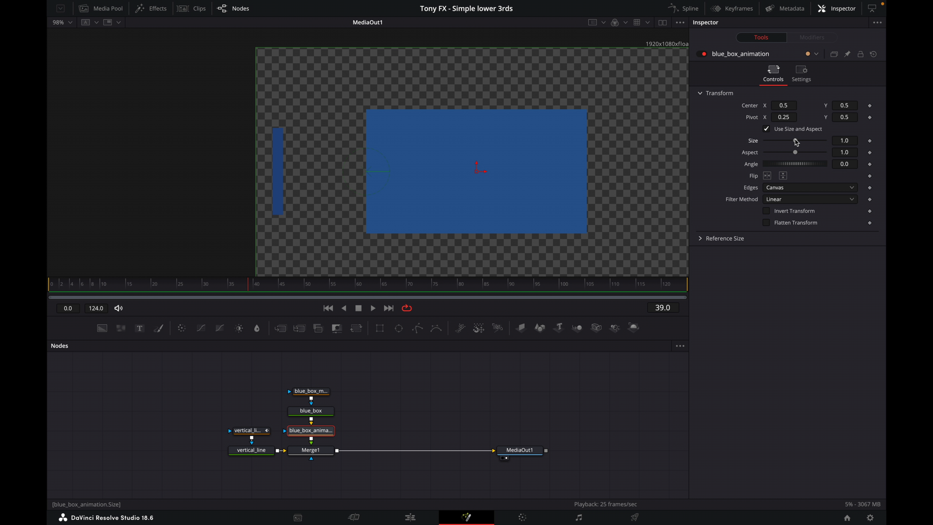
Turn off Use Size and Aspect on blue_box_animation and try scaling the width and height separately.
drag(796, 142, 789, 141)
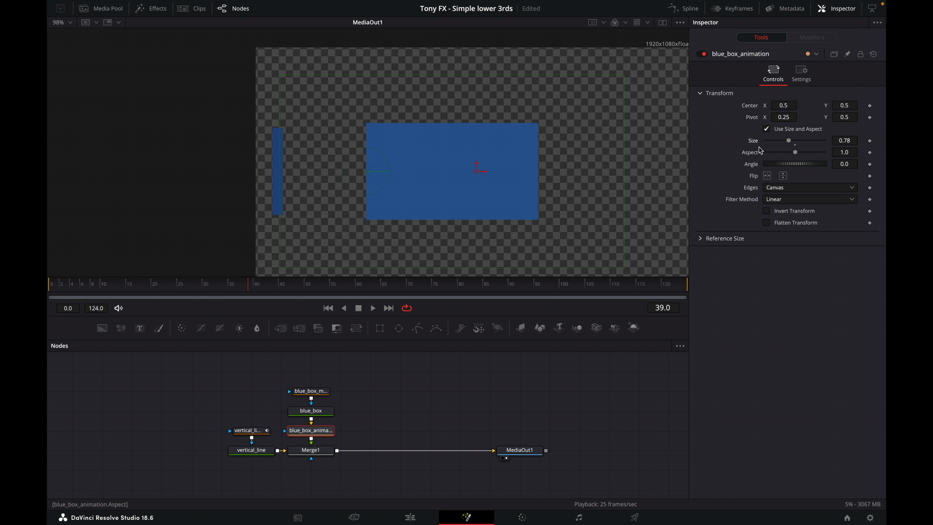
click(767, 129)
mouse_move(795, 141)
mouse_down()
mouse_move(803, 143)
mouse_move(789, 153)
mouse_up()
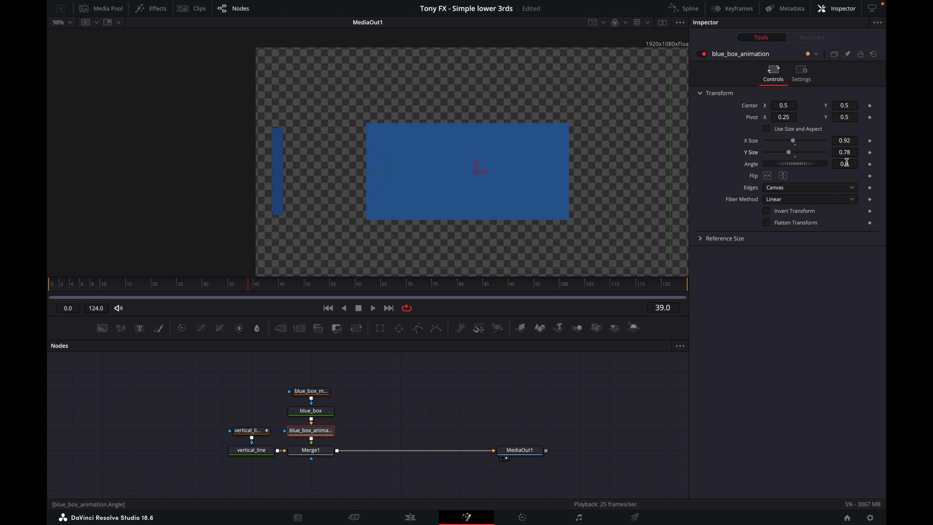
Set blue_box_animation's X Size to 1.35.
click(849, 151)
click(854, 140)
key(BackSpace)
key(BackSpace)
key(BackSpace)
key(BackSpace)
text(1.35)
key(Tab)
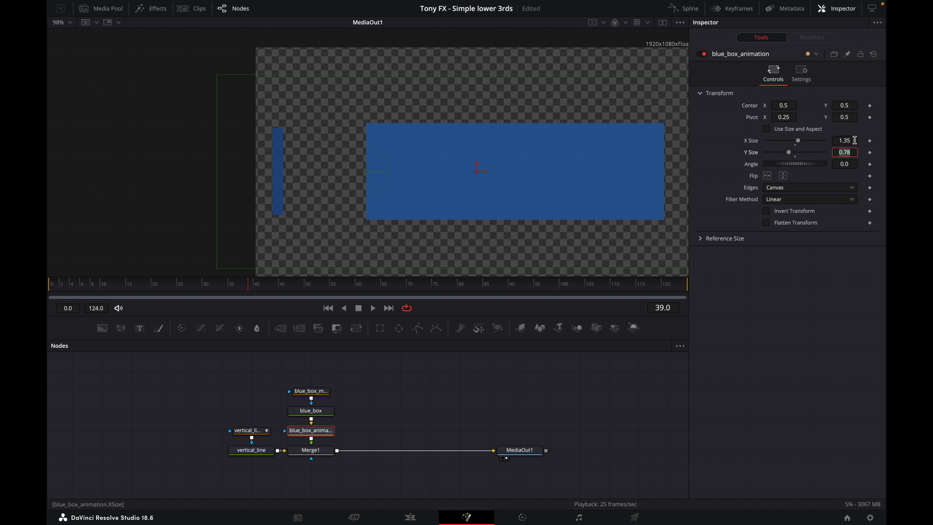
Set blue_box_animation's Y Size to 0.45.
click(855, 152)
key(BackSpace)
key(BackSpace)
text(45)
key(Tab)
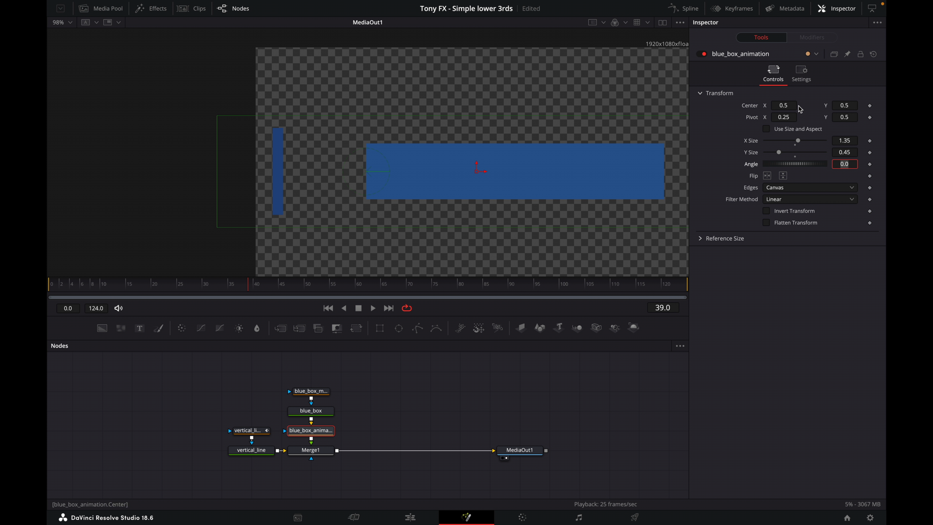
Move the blue box against the vertical line by setting blue_box_animation's center to X 0.3 and Y 0.525.
click(790, 106)
key(BackSpace)
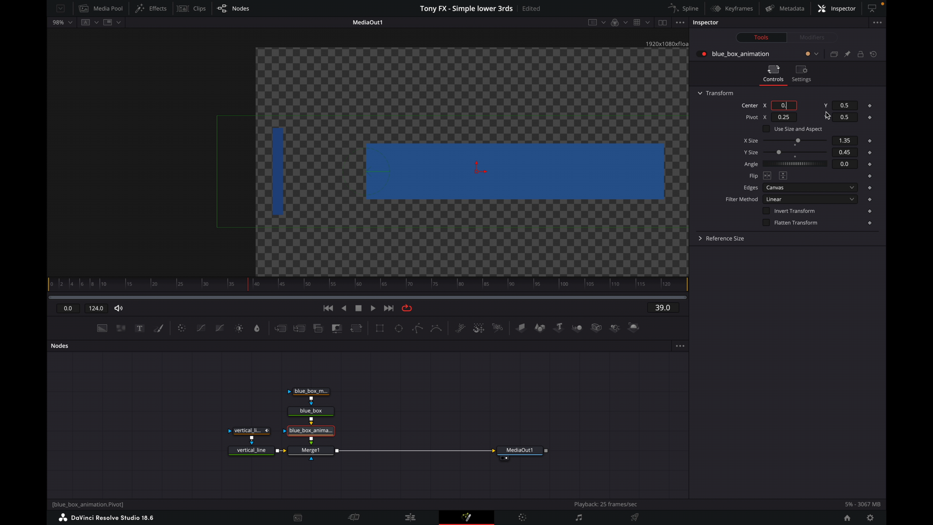
text(3)
key(Tab)
click(853, 107)
text(25)
key(Tab)
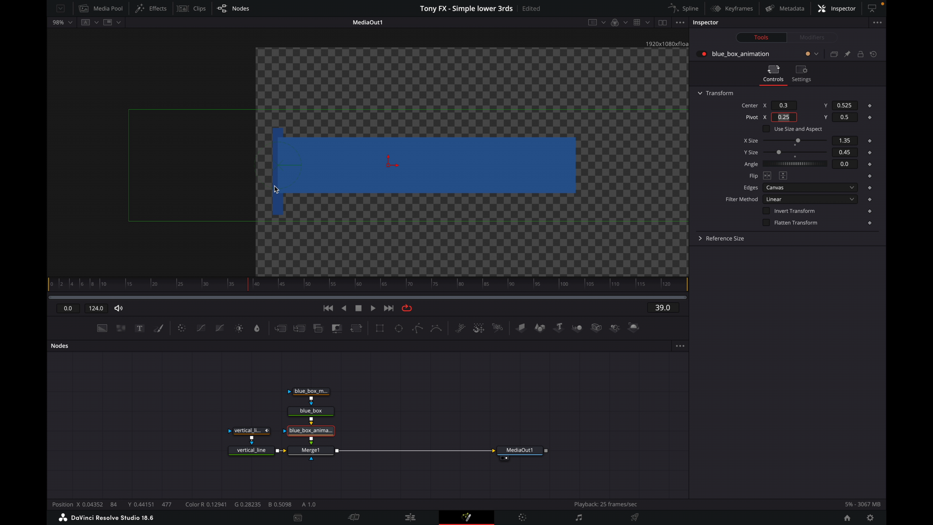
key(ctrl+s)
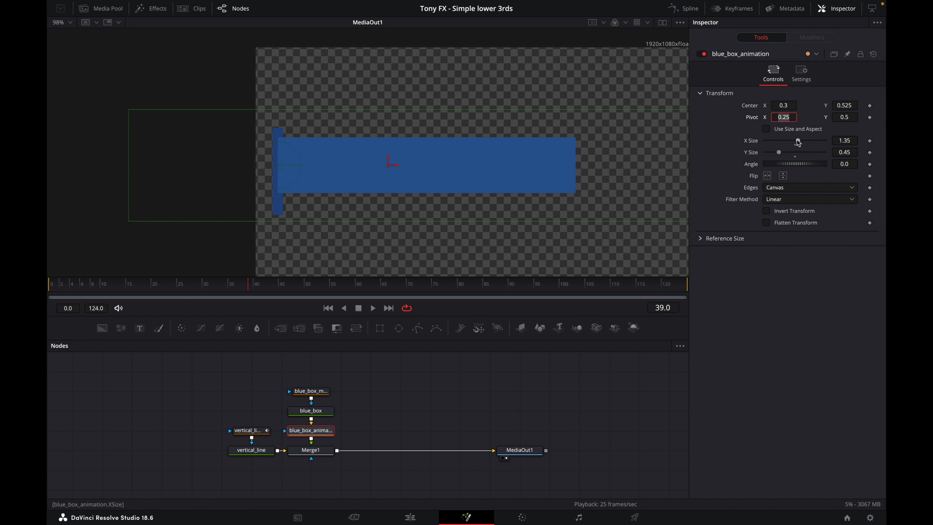
Try shrinking blue_box_animation's X Size to 0.38 and undo the change.
drag(798, 143, 778, 146)
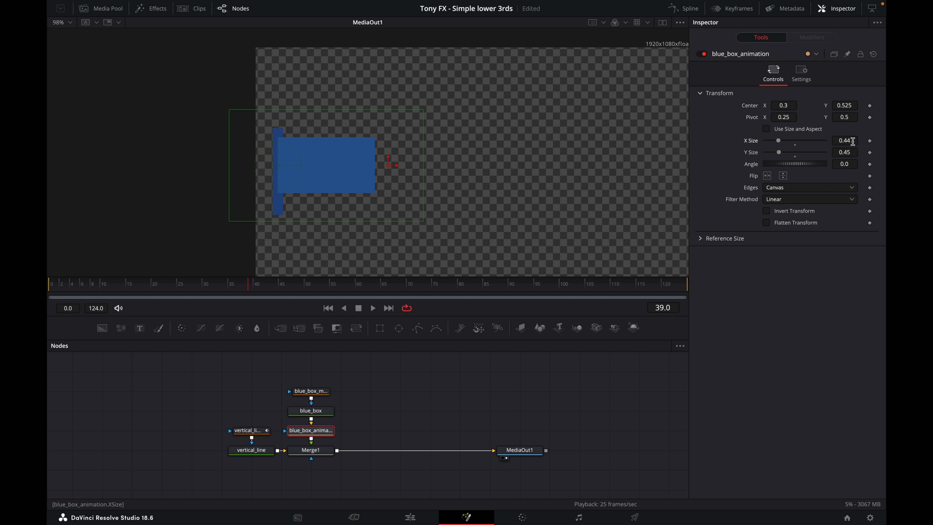
drag(852, 141, 850, 141)
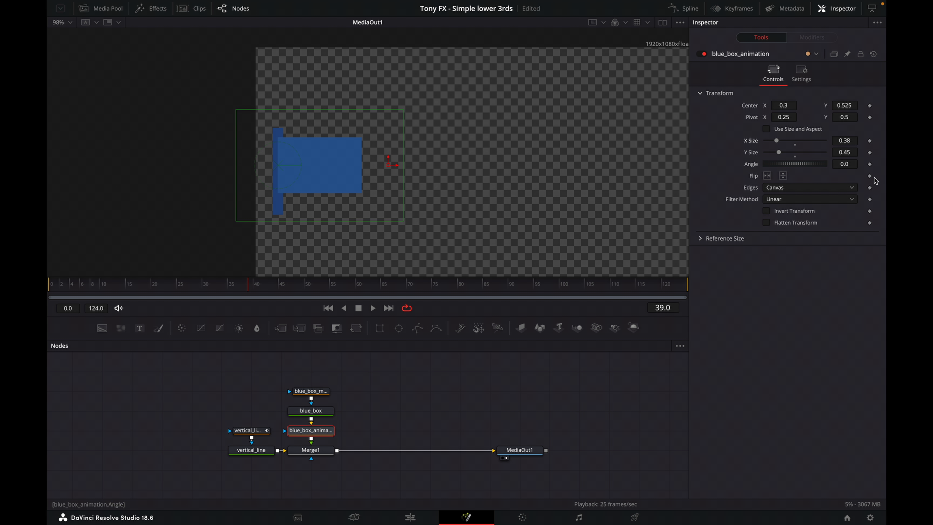
key(super+z)
key(super+s)
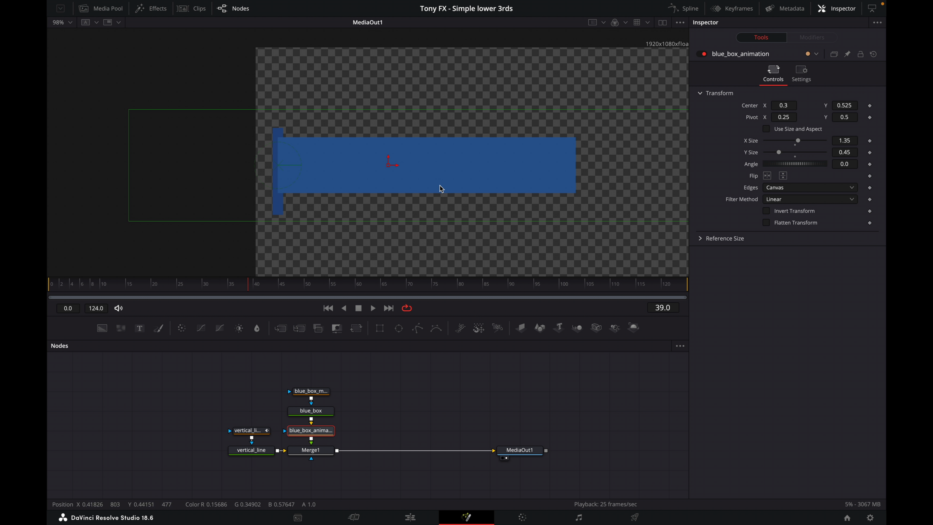
Keyframe blue_box_animation's X Size at 1.35 on frame 60 and at 0 on frame 20.
drag(305, 283, 358, 290)
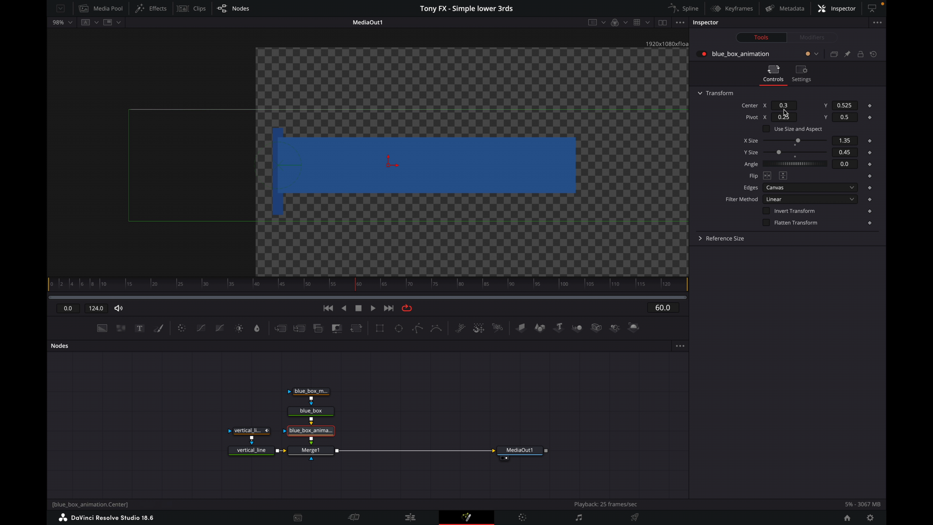
click(869, 141)
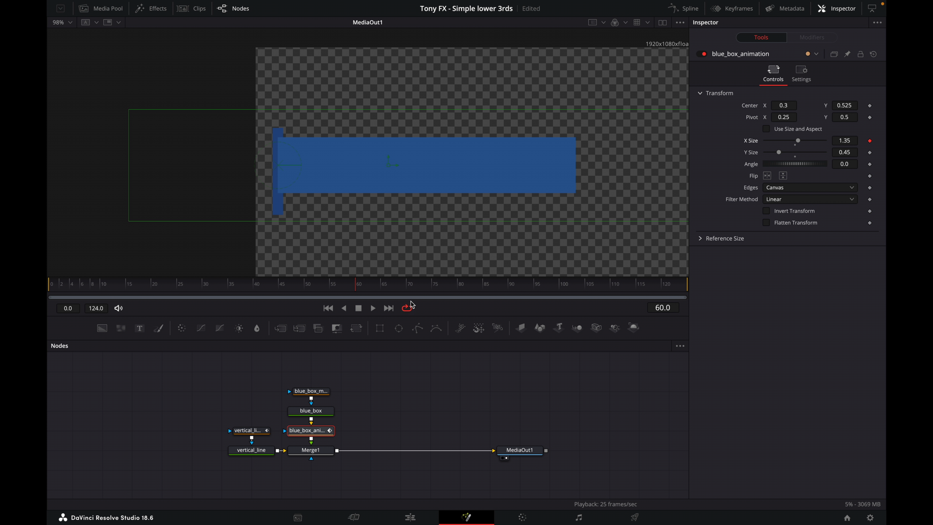
drag(215, 294, 152, 296)
drag(800, 143, 729, 147)
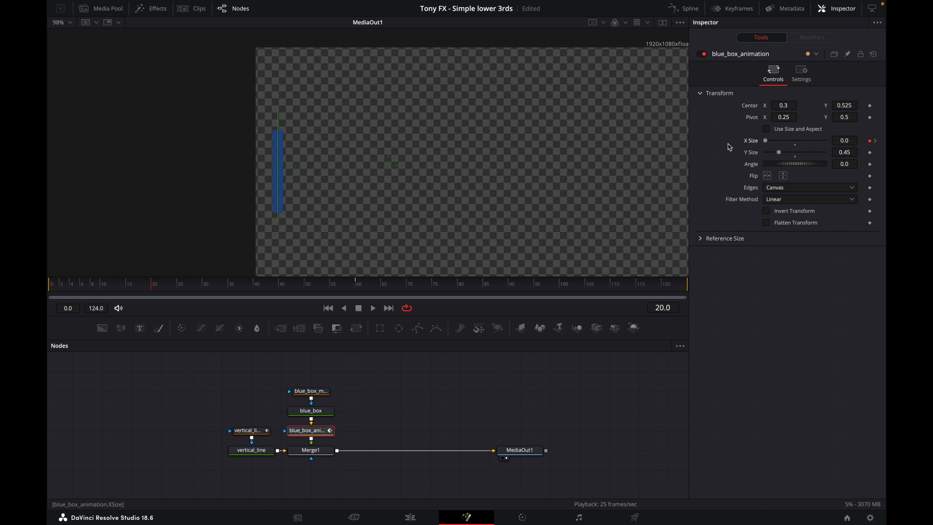
click(424, 386)
Play the composition from the first frame to check the blue box's growth animation.
drag(152, 286, 48, 291)
click(372, 308)
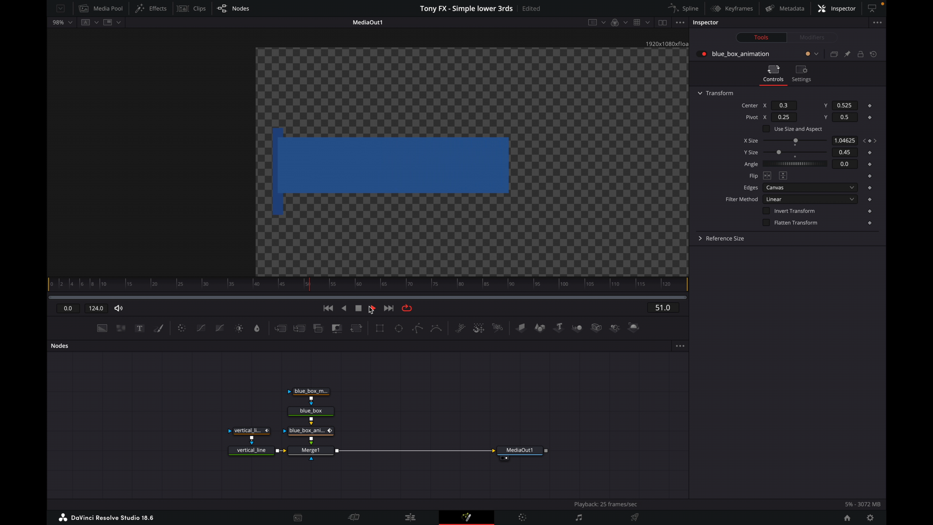
click(358, 308)
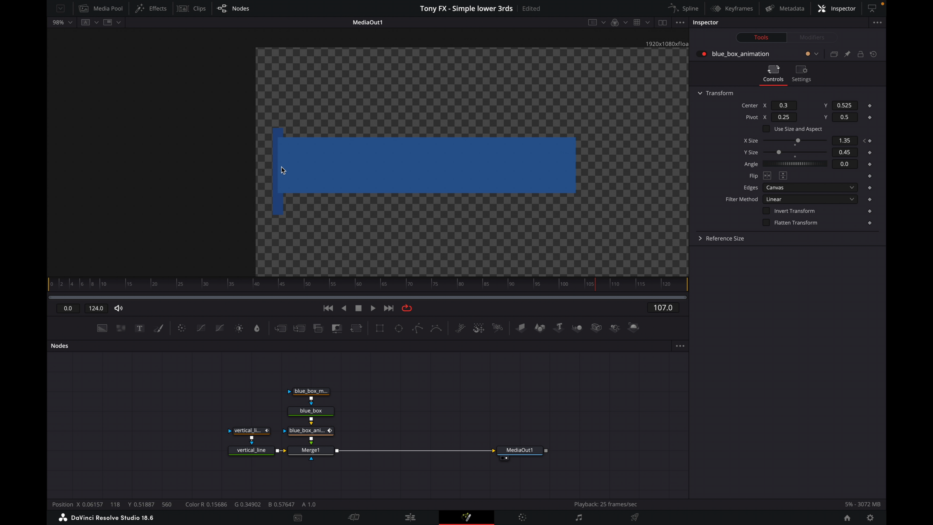
Swap Merge1's foreground and background inputs so the vertical line sits in front of the blue box.
scroll(261, 168, up, 2)
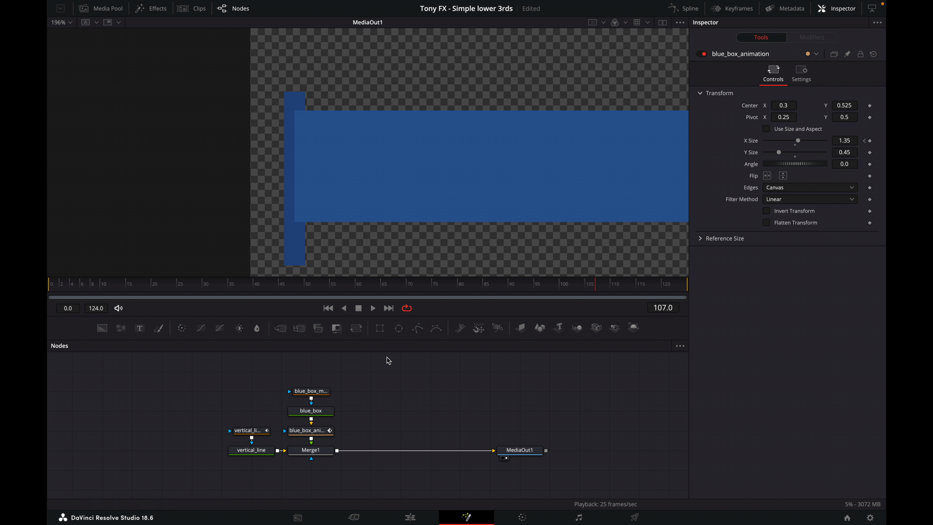
click(321, 450)
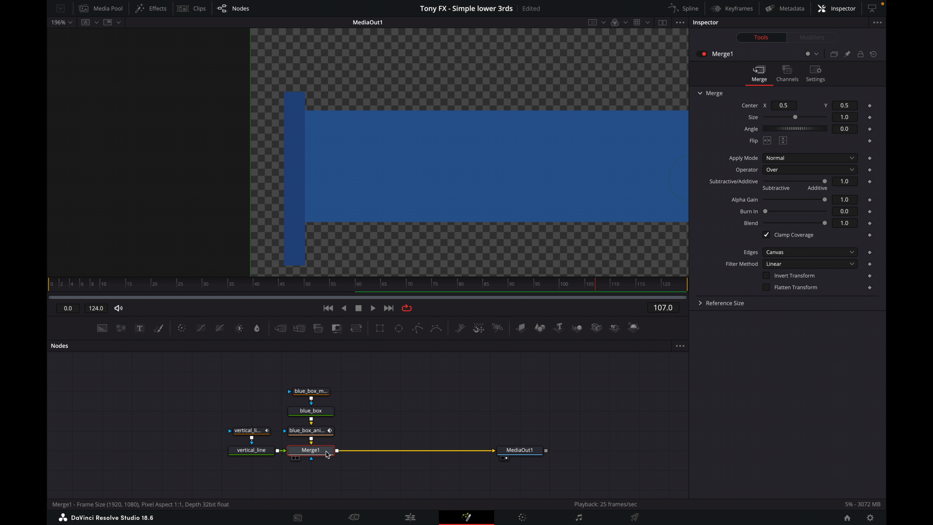
scroll(390, 193, down, 1)
drag(420, 188, 329, 166)
Show only blue_box_animation's X Size curve in the Spline editor, hiding vertical_line_mask, and fit it to the view.
click(316, 431)
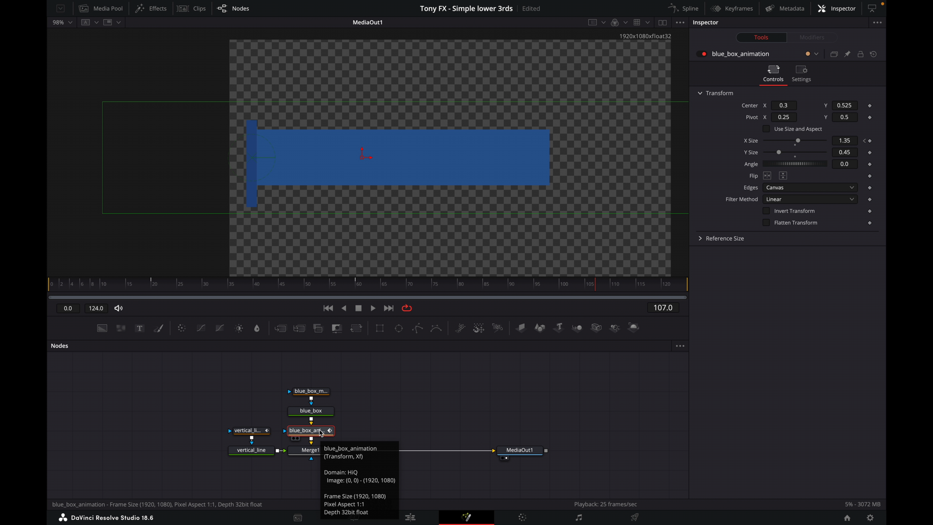
click(683, 11)
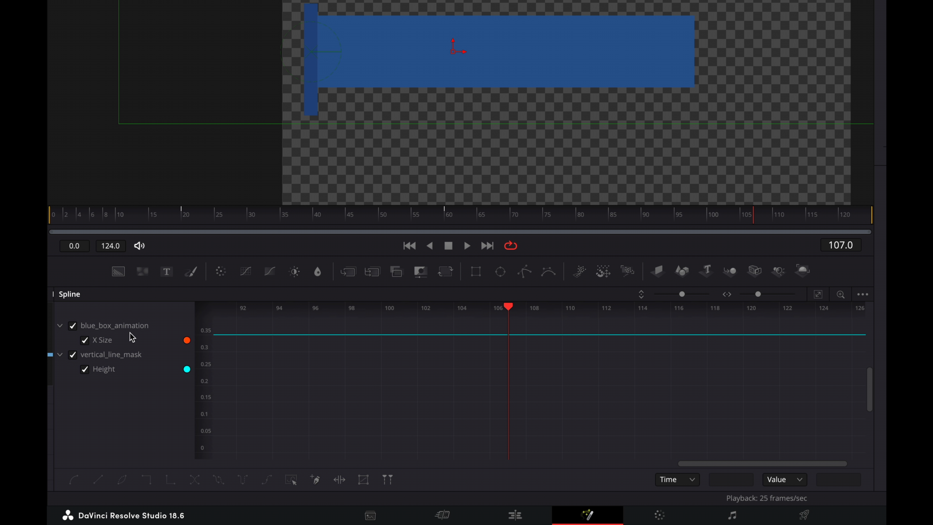
click(73, 354)
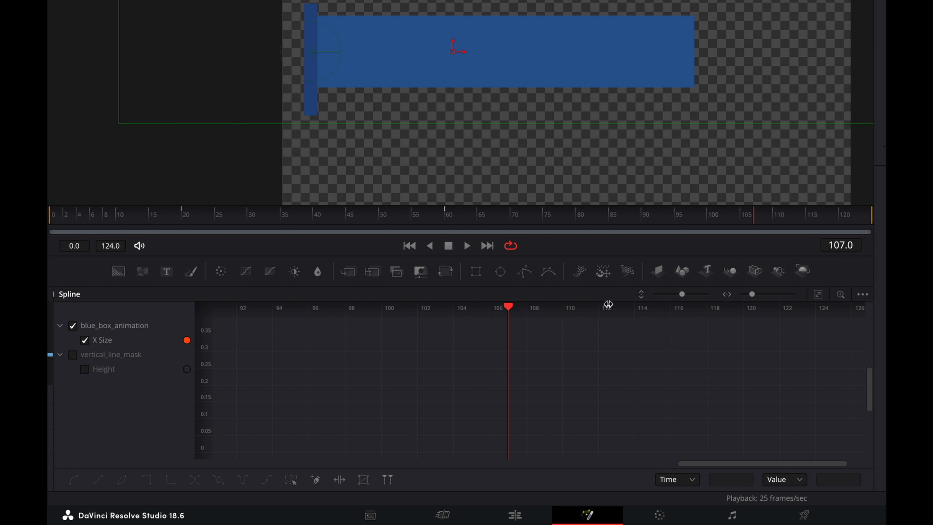
click(816, 296)
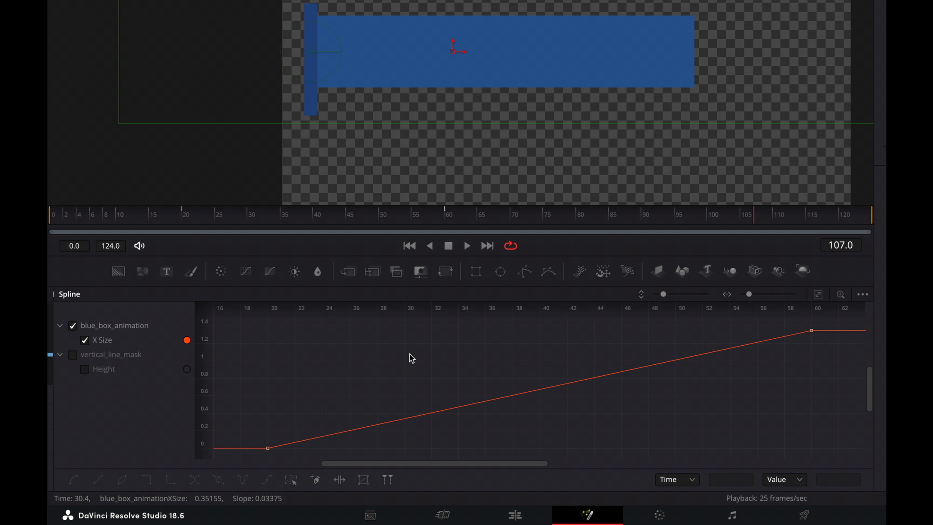
Smooth both X Size keyframes, extending the frame 60 handle to about frame 22 and shortening the frame 20 handle to about frame 27.
key(ctrl+a)
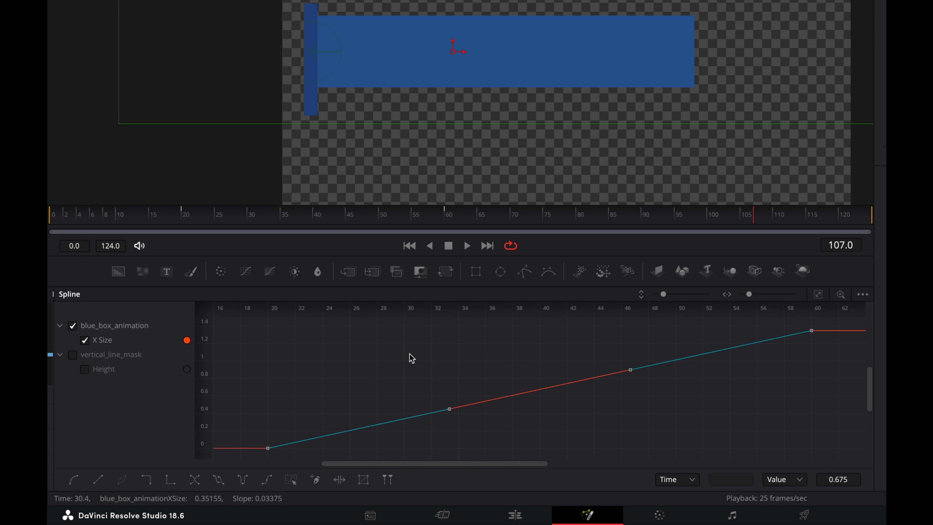
key(s)
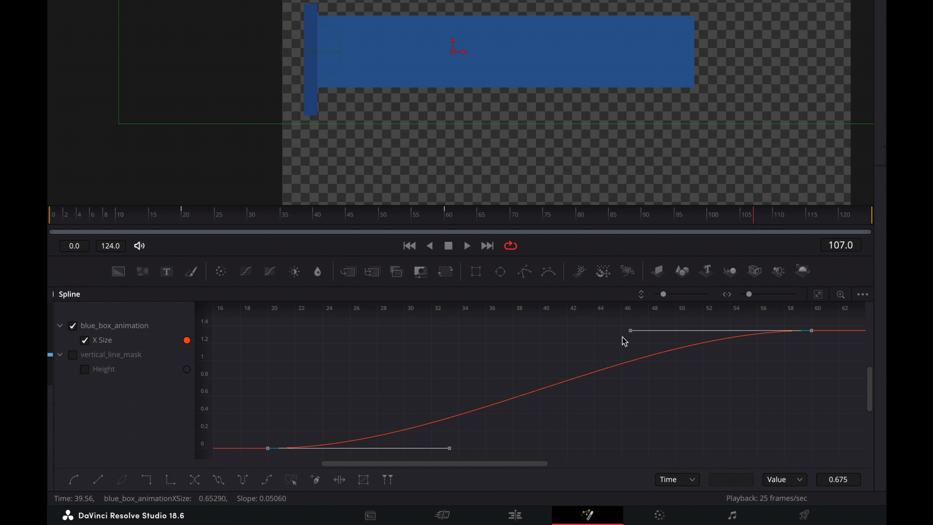
drag(831, 340, 800, 310)
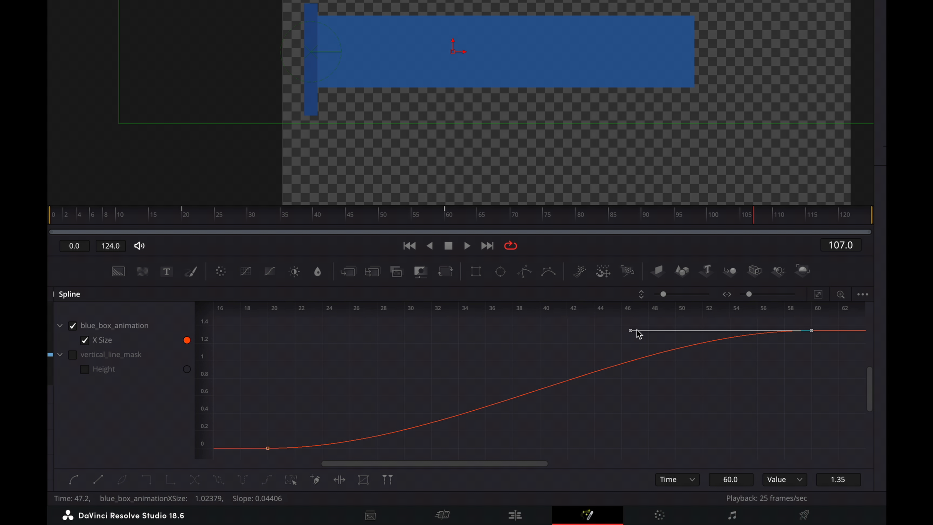
drag(630, 330, 294, 340)
drag(248, 433, 291, 459)
drag(448, 447, 367, 450)
click(457, 434)
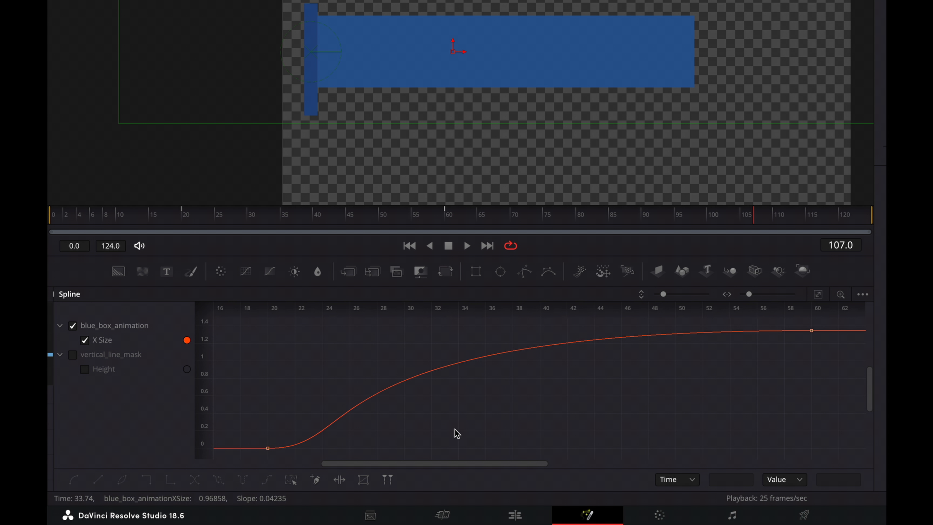
Preview the eased blue box animation from the first frame and close the Spline editor.
drag(465, 217, 50, 215)
click(467, 246)
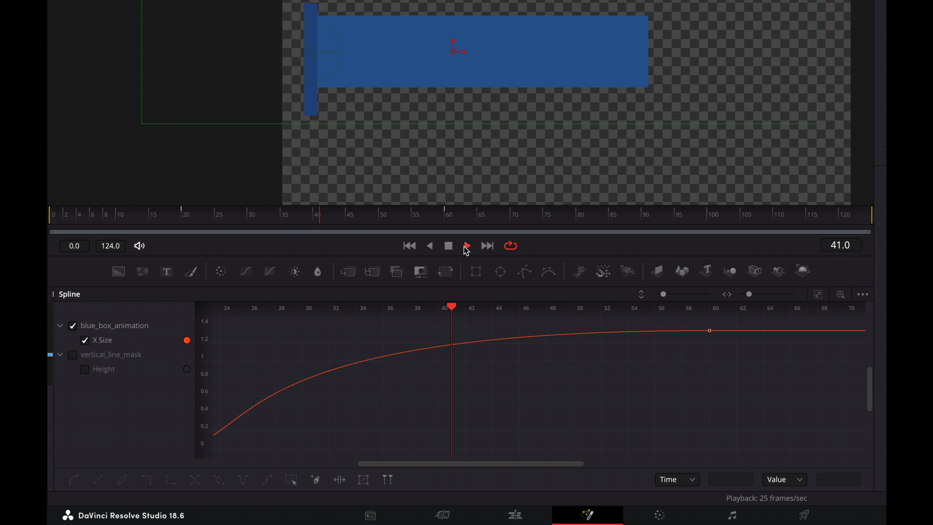
click(450, 246)
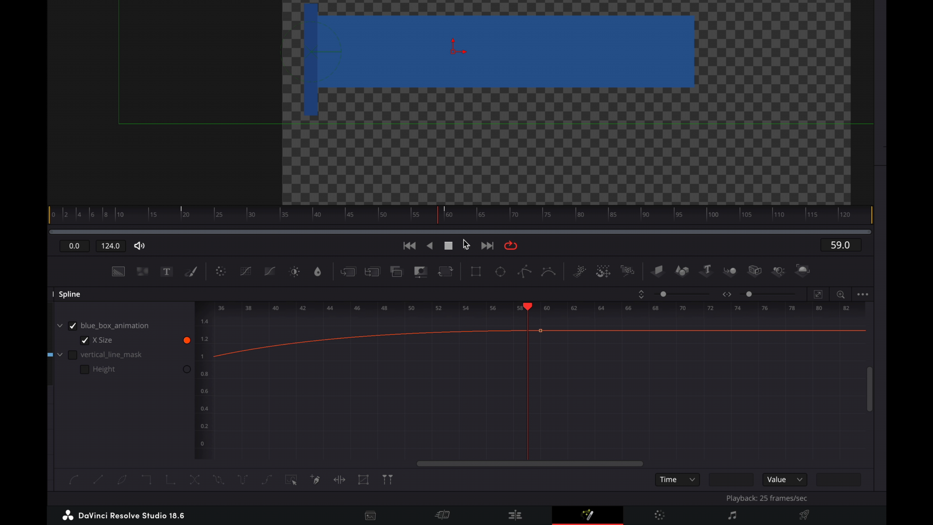
click(871, 0)
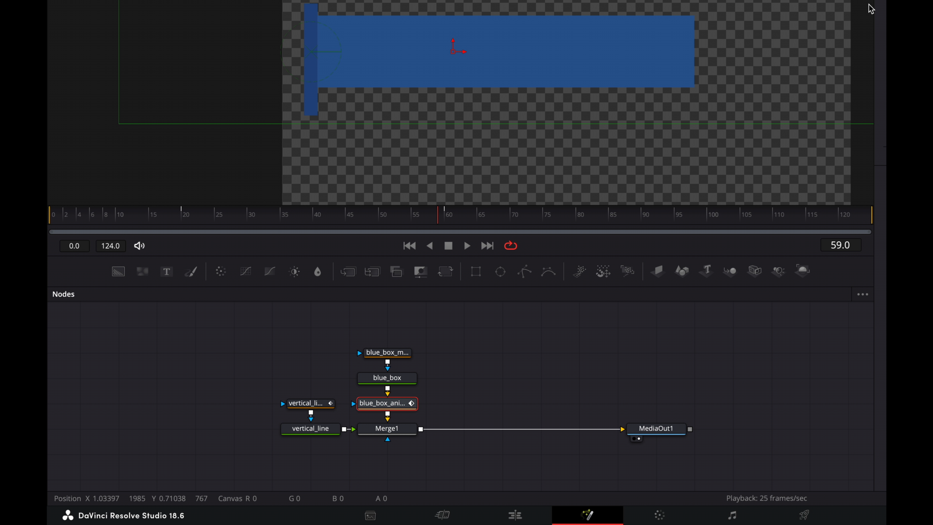
Duplicate the mask, blue_box and blue_box_animation node chain beside the original and merge the copy over Merge1's output.
click(493, 367)
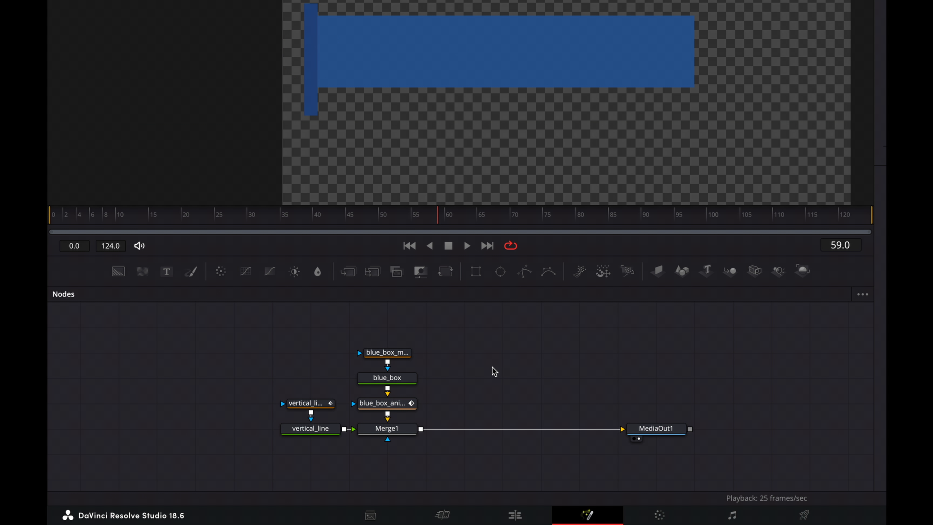
click(518, 356)
key(ctrl+v)
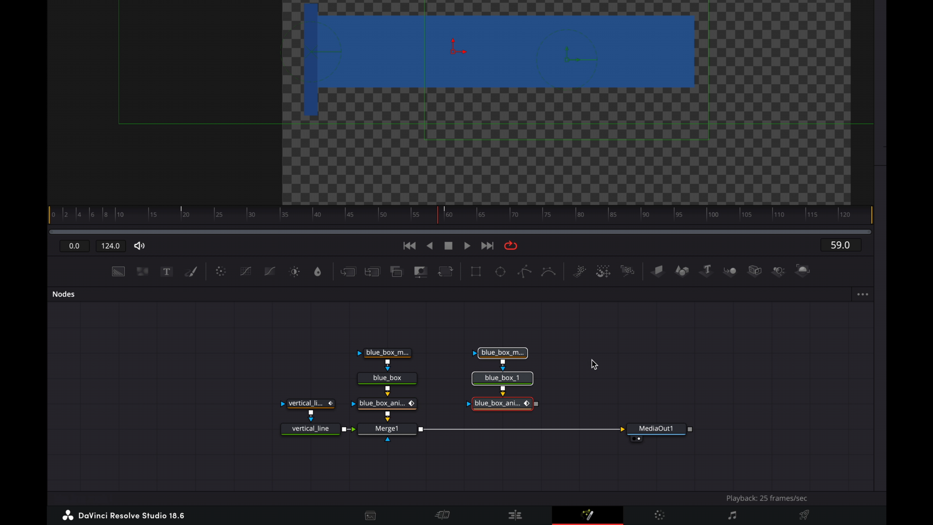
drag(492, 406, 453, 406)
click(517, 399)
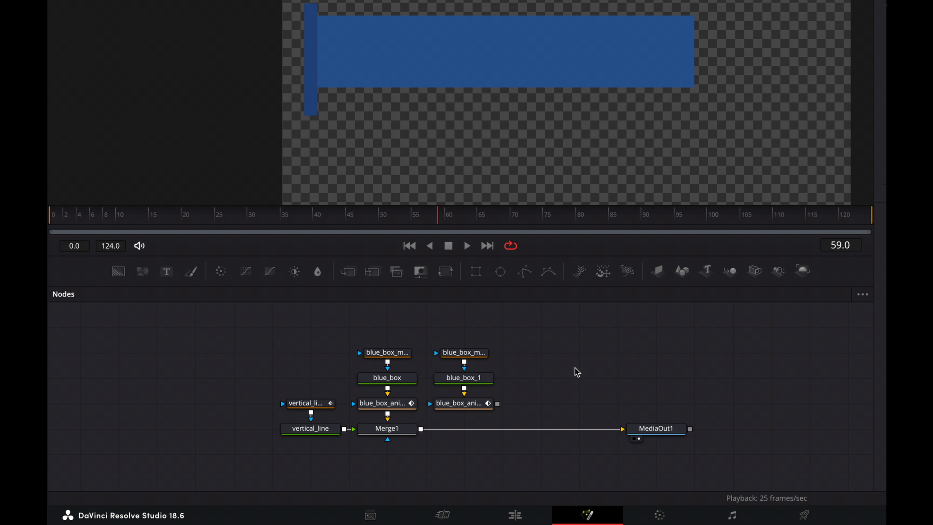
drag(497, 403, 421, 428)
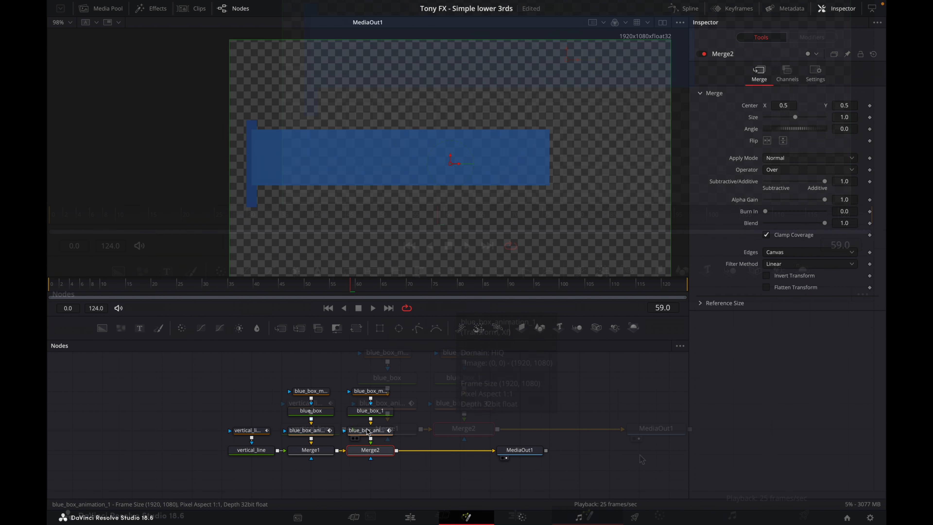
Rename the duplicated blue_box_animation_1 transform node as orangee_box_animation.
right_click(368, 432)
click(424, 338)
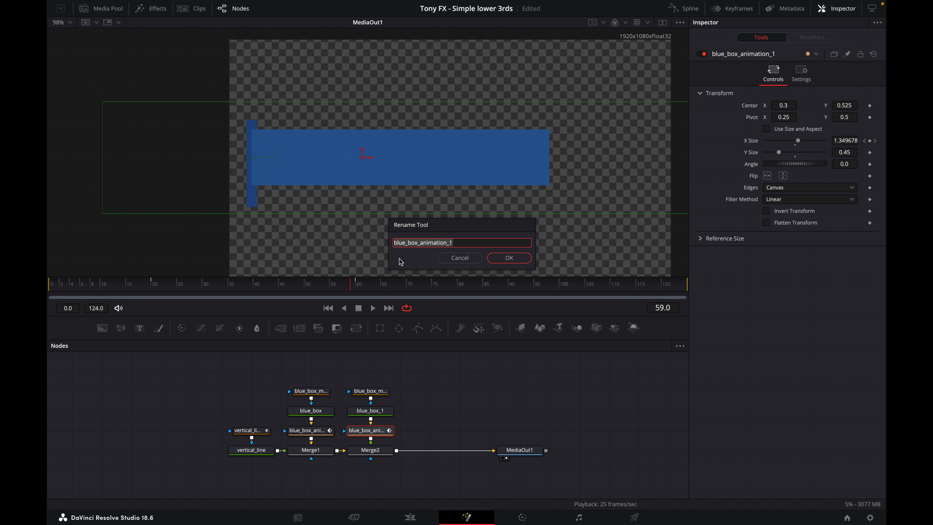
click(402, 243)
key(BackSpace)
key(BackSpace)
key(BackSpace)
text(orange)
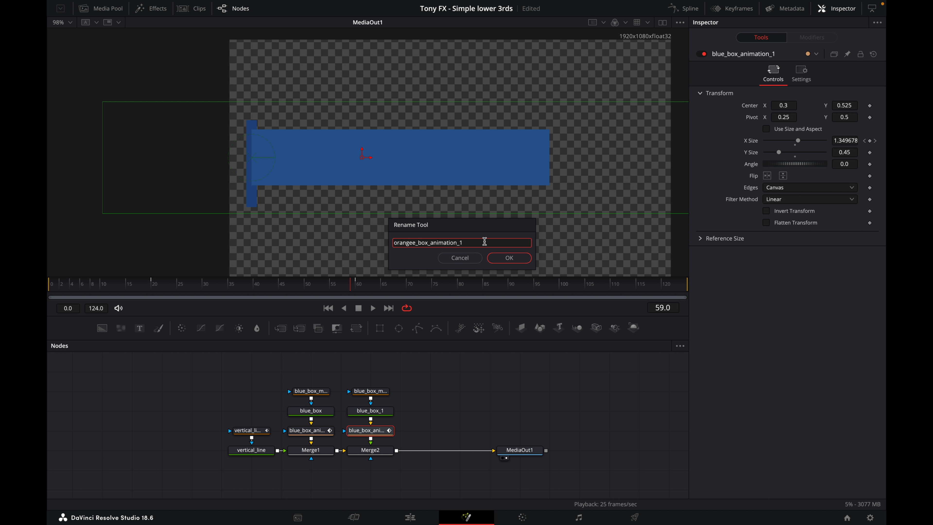
key(BackSpace)
click(506, 258)
Rename the duplicated blue_box_1 background node as orange_box.
click(368, 412)
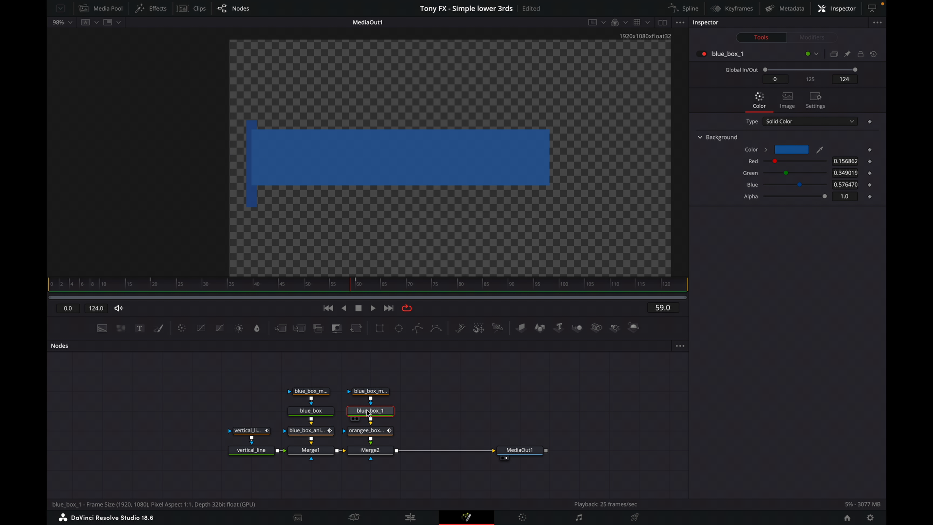
right_click(369, 412)
click(415, 327)
click(454, 244)
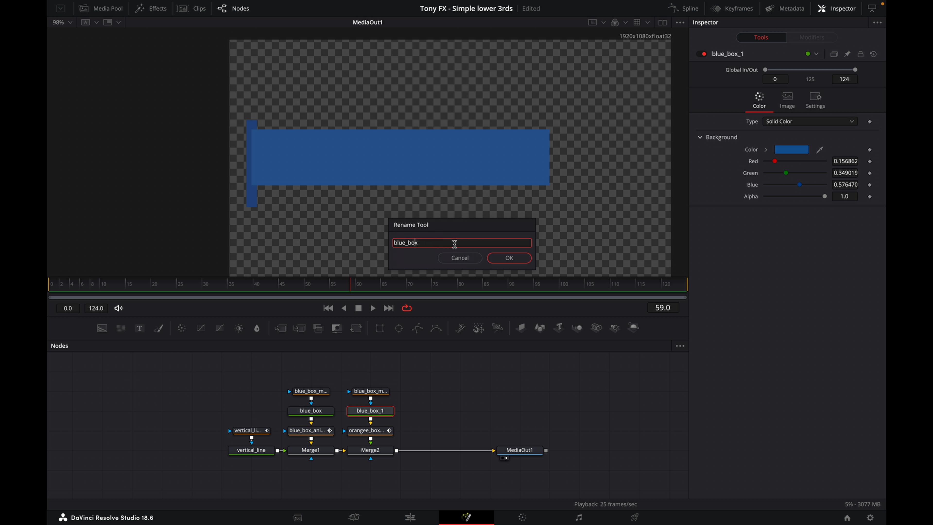
key(BackSpace)
key(BackSpace)
key(BackSpace)
key(BackSpace)
text(orange)
click(508, 258)
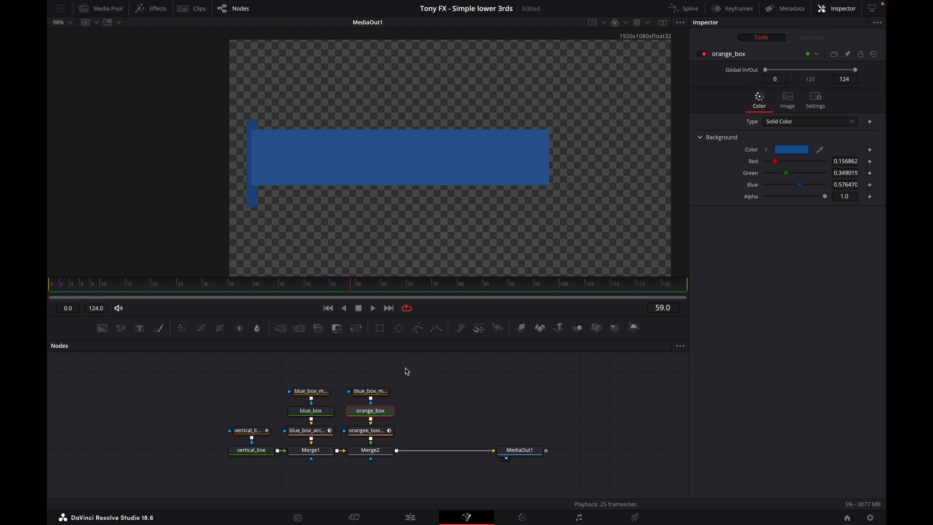
Rename the duplicated blue_box_mask_1 node as orangee_box_mask.
right_click(381, 391)
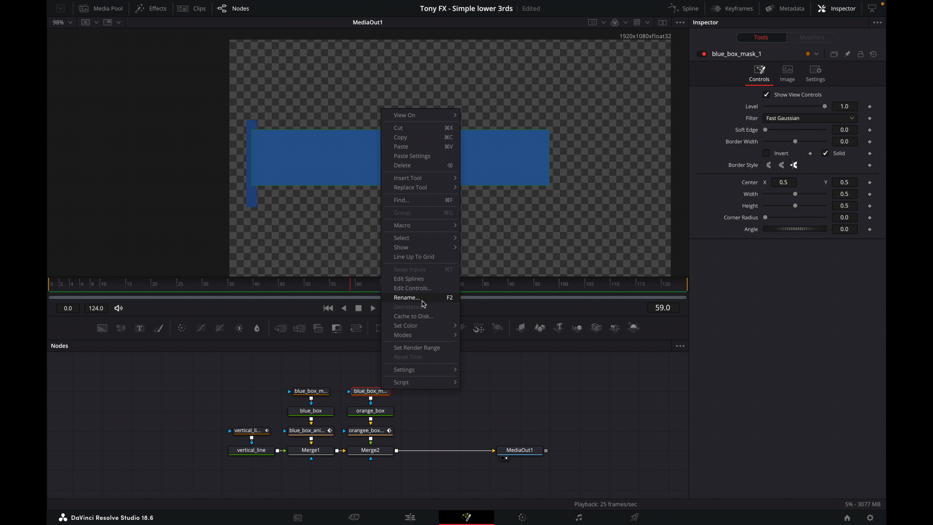
click(407, 297)
click(408, 243)
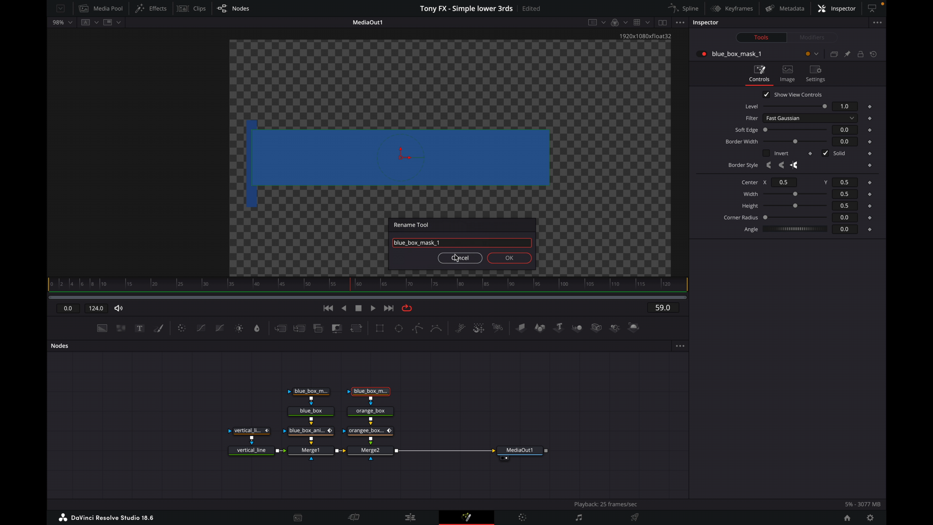
key(BackSpace)
key(BackSpace)
key(BackSpace)
text(orange)
click(477, 246)
key(BackSpace)
click(507, 259)
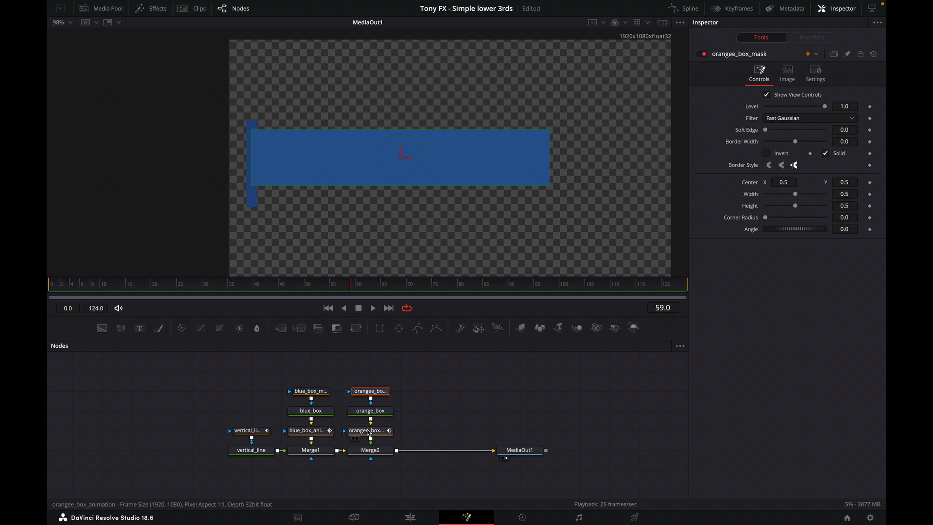
Move the playhead to frame 66 and set orange_box's background color to hex FFB800.
drag(364, 284, 387, 284)
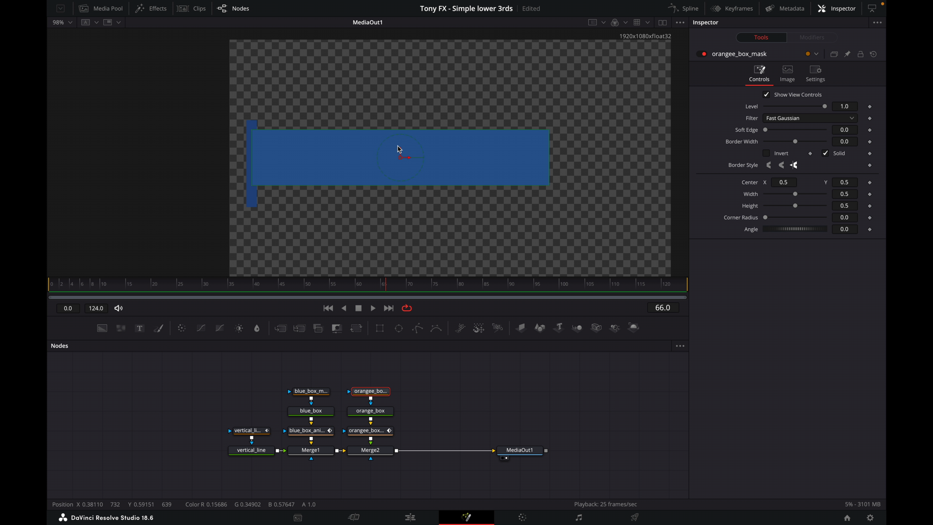
click(431, 424)
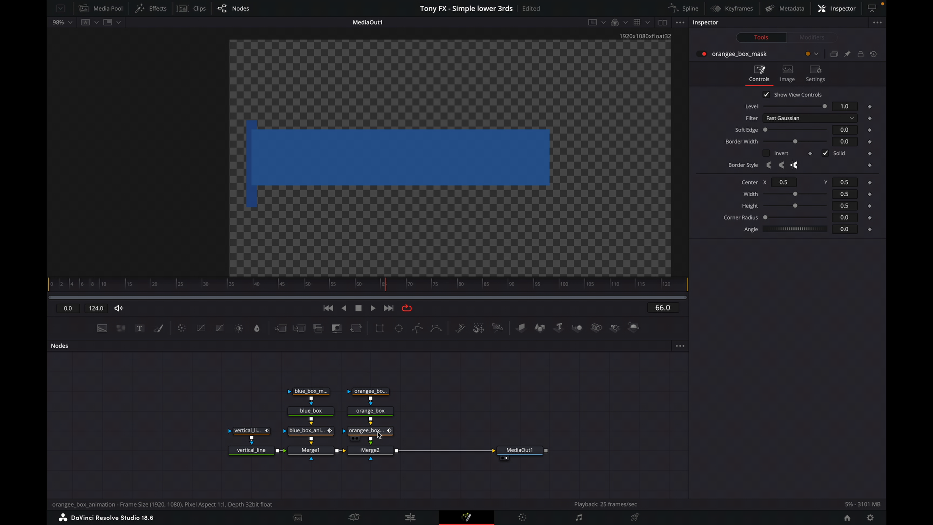
click(370, 410)
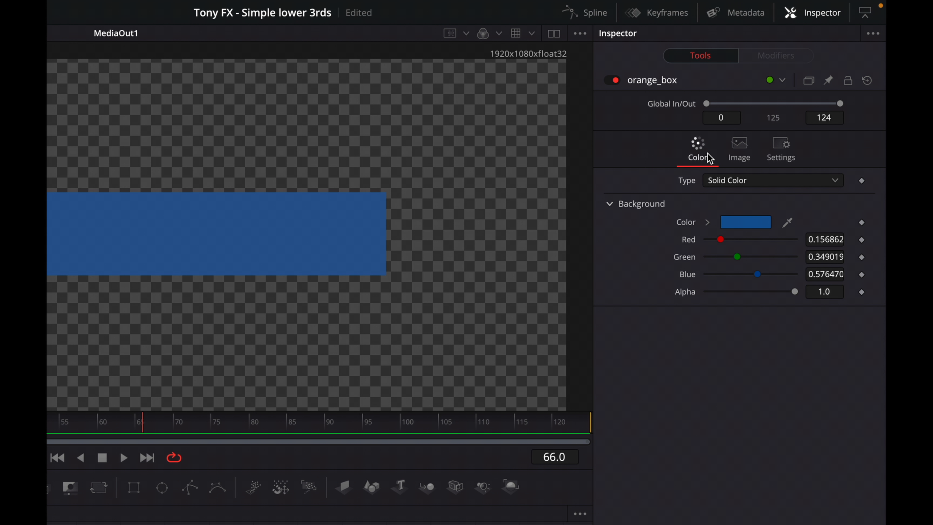
click(746, 222)
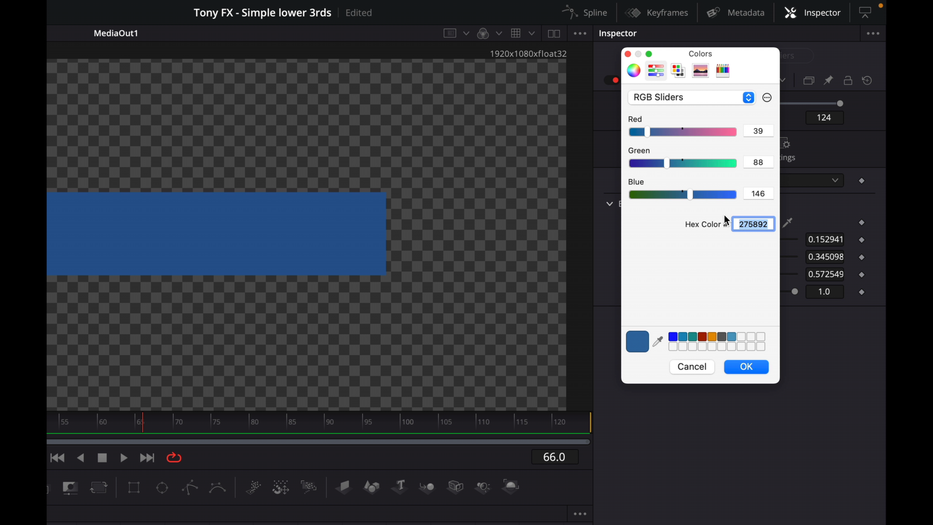
text(FFB800)
click(745, 367)
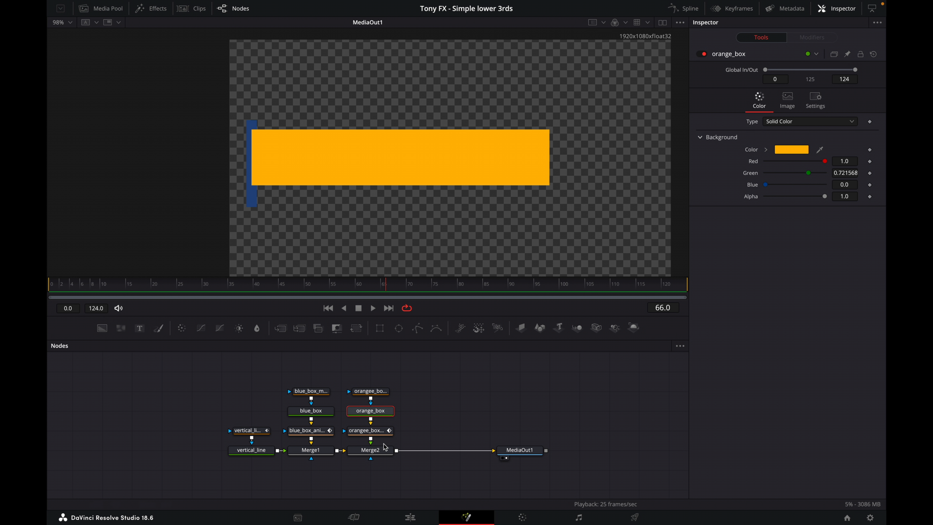
Swap Merge2's foreground and background inputs so the orange box sits behind the blue box and line.
click(372, 453)
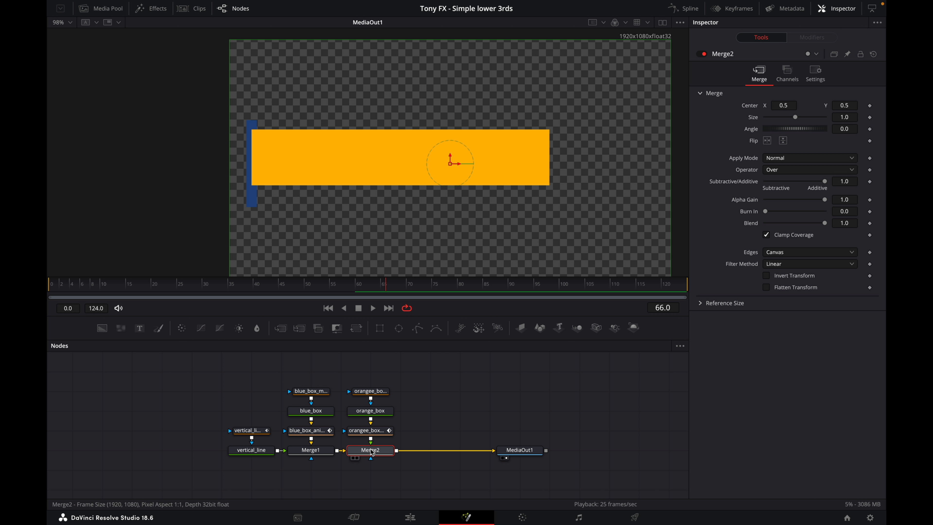
key(ctrl+t)
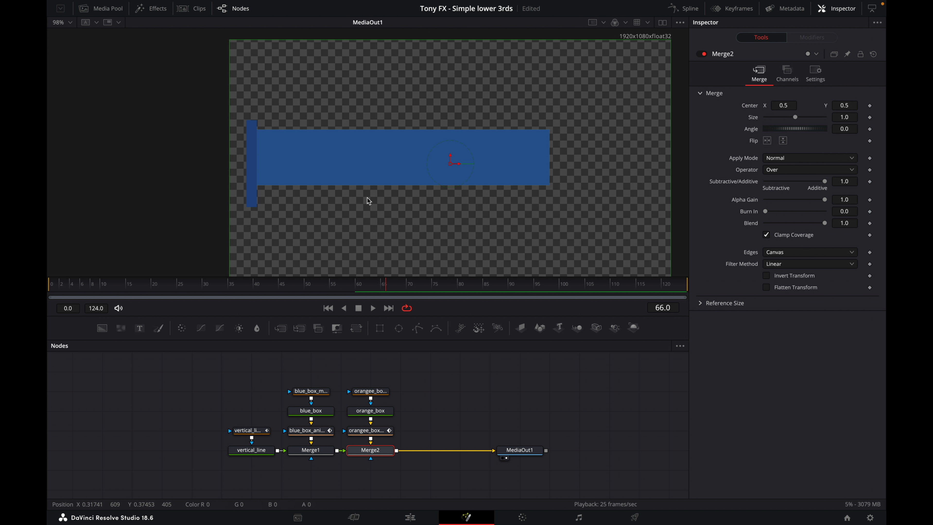
click(478, 405)
Lower the orange box by setting orangee_box_animation's Center Y to 0.47.
click(376, 430)
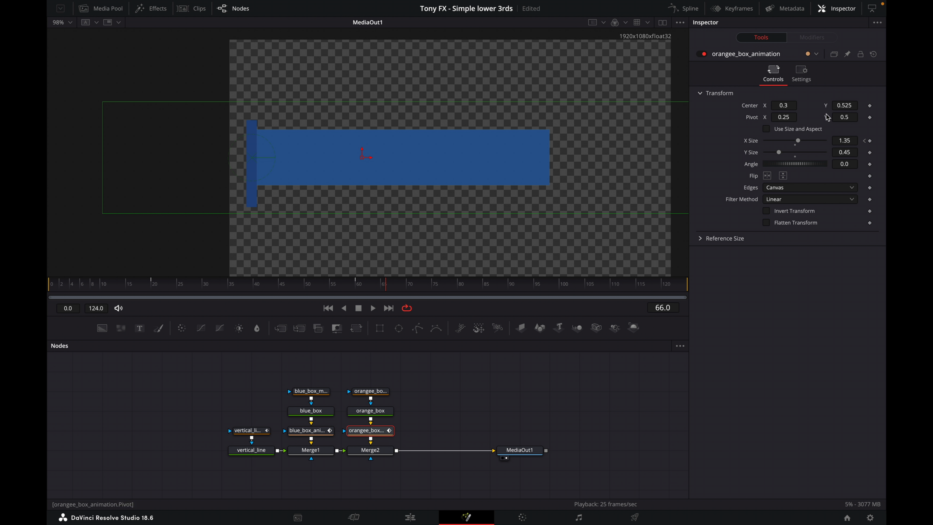
drag(847, 105, 829, 105)
click(853, 105)
key(BackSpace)
key(Tab)
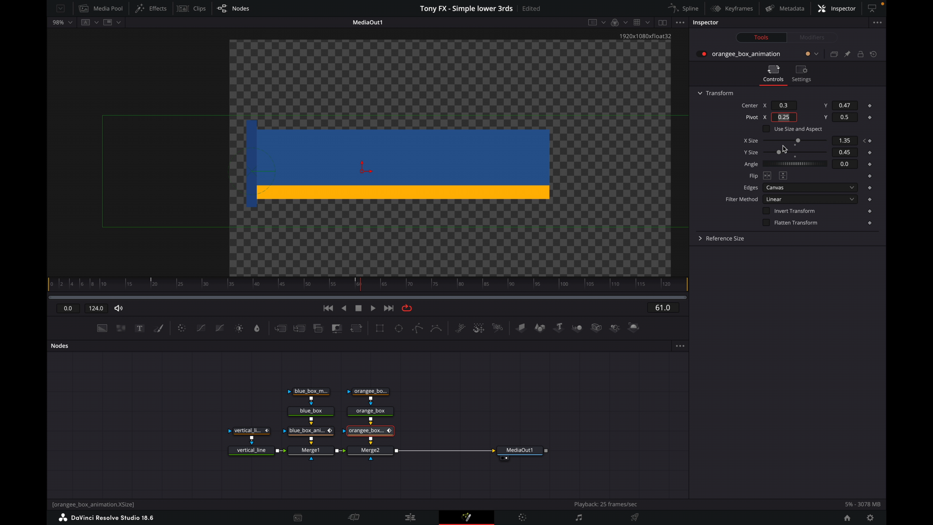
Set the orange box's X Size to 1.02 on its end keyframe at frame 60.
click(359, 286)
click(854, 141)
key(Tab)
Play the composition from the first frame to check the shorter orange box growing beneath the blue one.
click(328, 308)
click(370, 309)
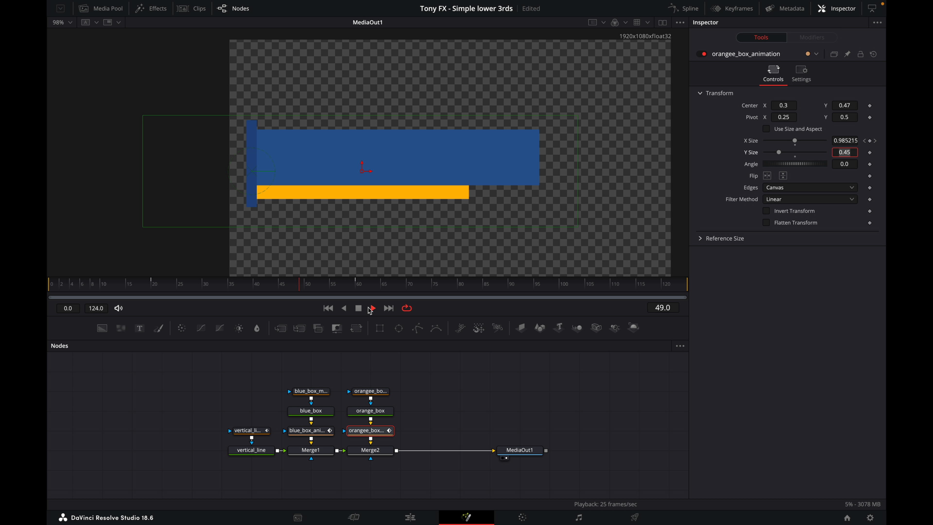
click(359, 309)
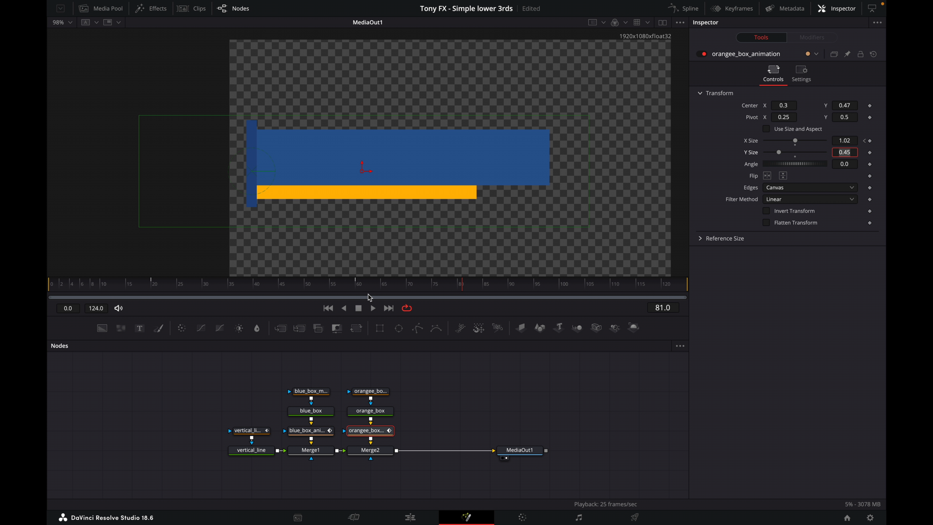
click(437, 405)
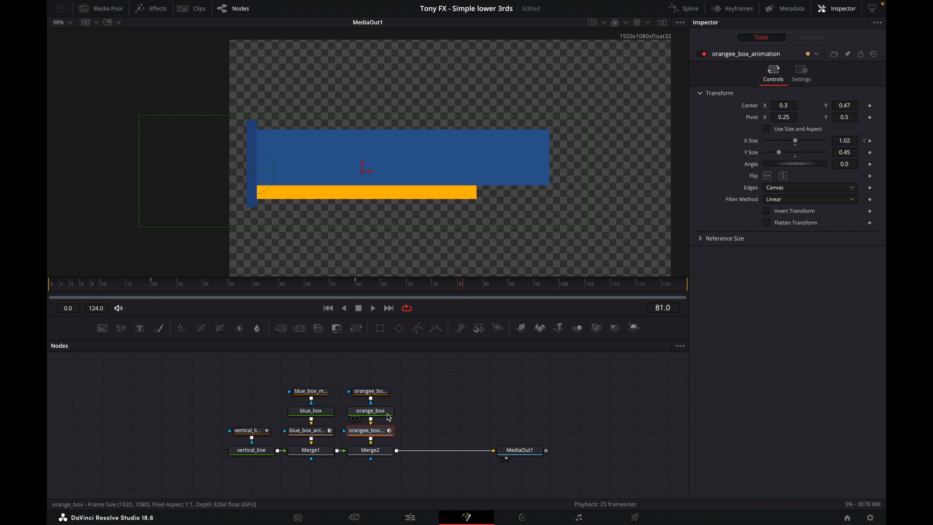
Show only orangee_box_animation's X Size curve in the Spline editor, hiding blue_box_animation, and fit it to the view.
click(395, 429)
click(369, 433)
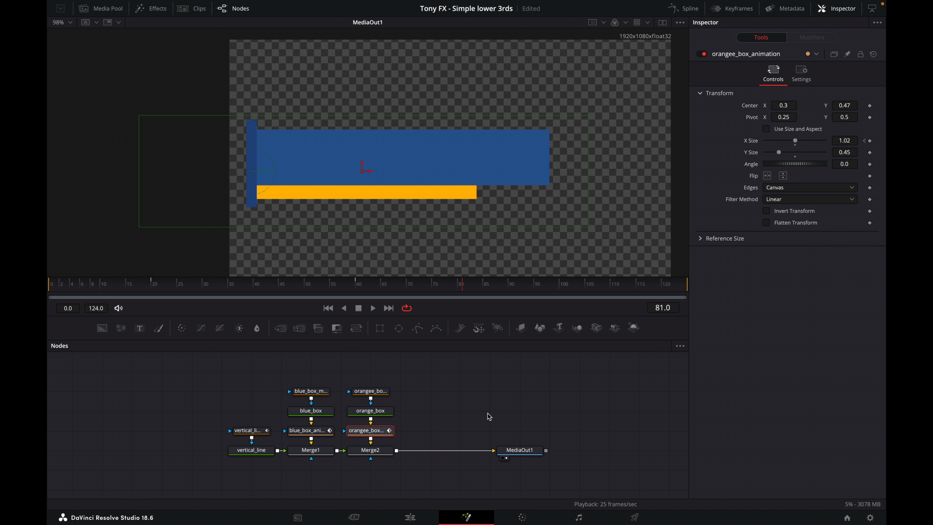
click(693, 9)
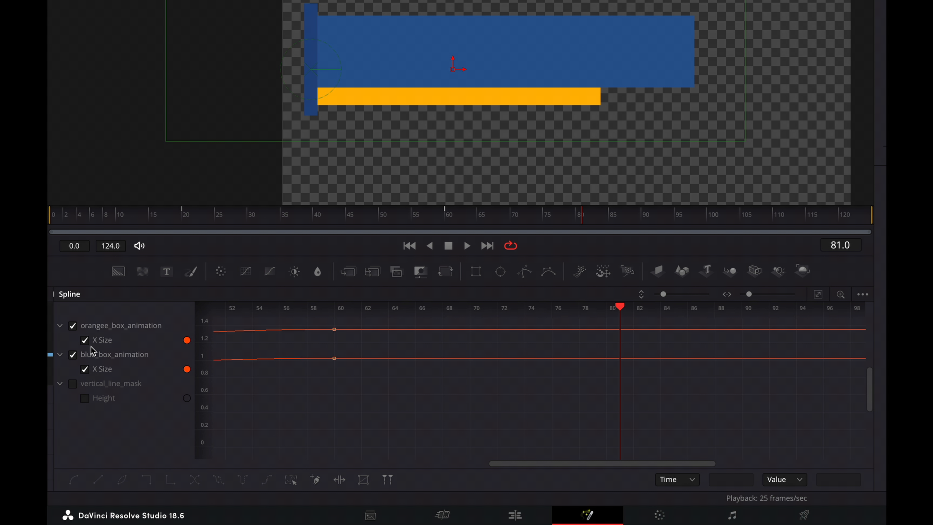
click(73, 355)
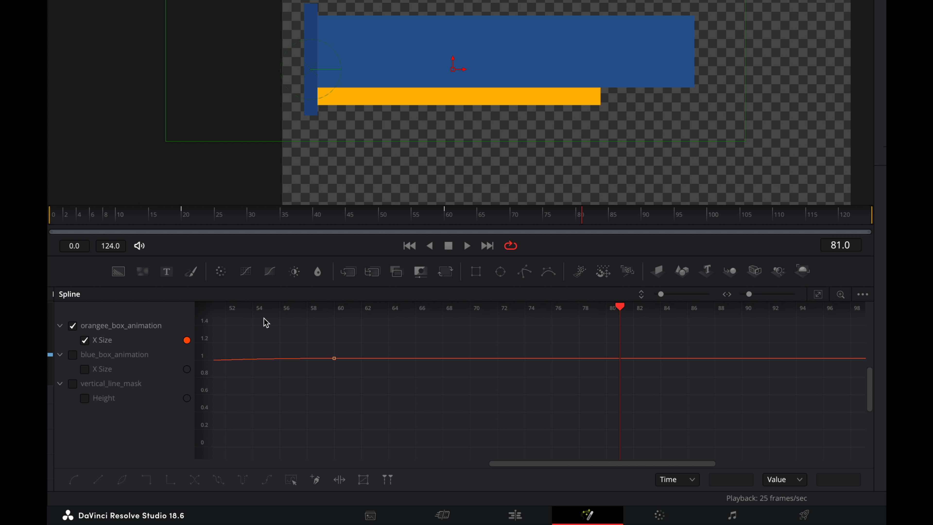
click(817, 295)
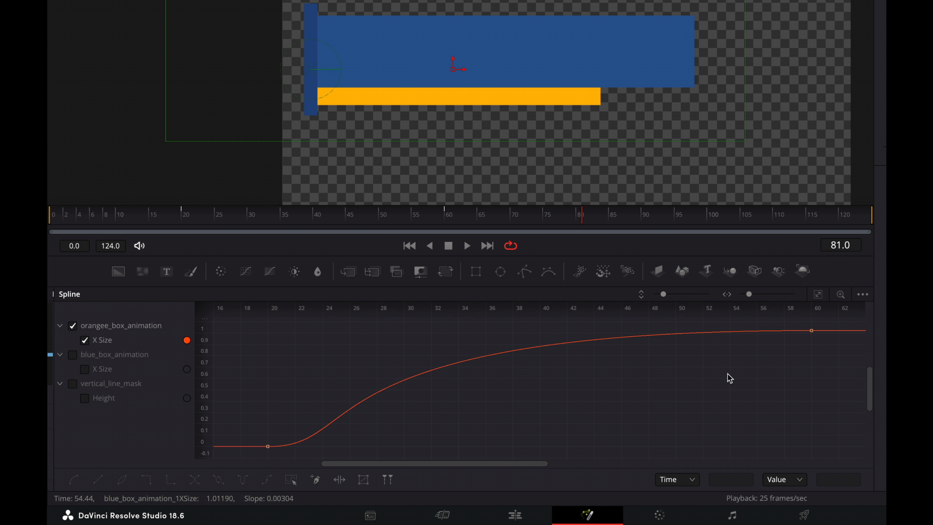
Shift both of the orange box's X Size keyframes five frames later, to frames 25 and 65.
key(ctrl+a)
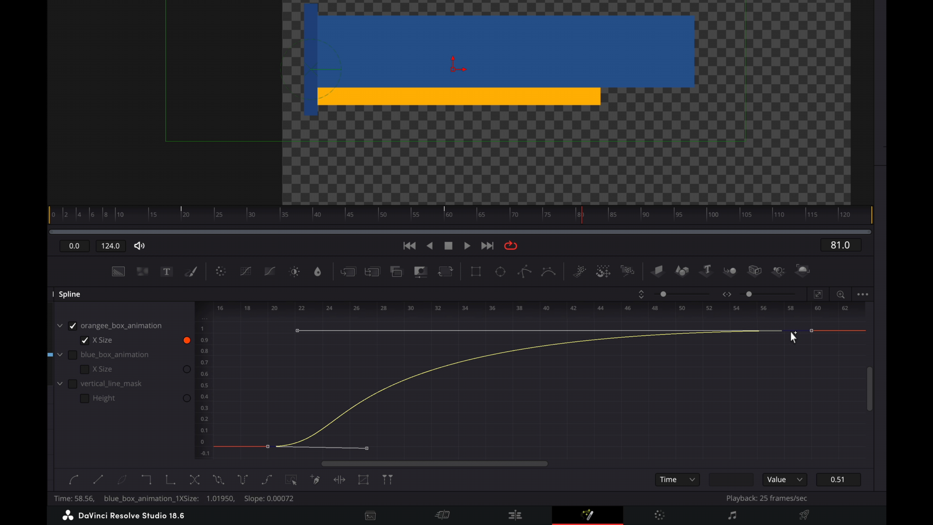
drag(556, 222, 448, 225)
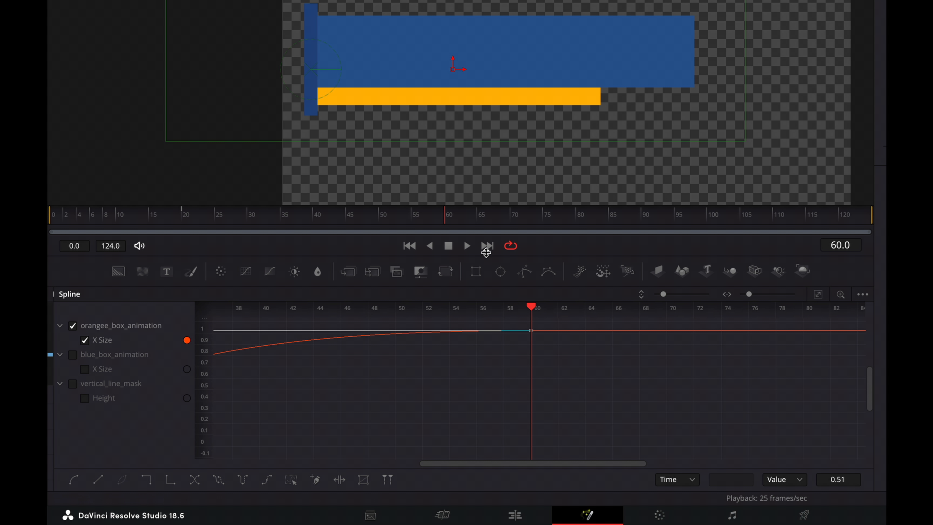
click(470, 222)
click(477, 223)
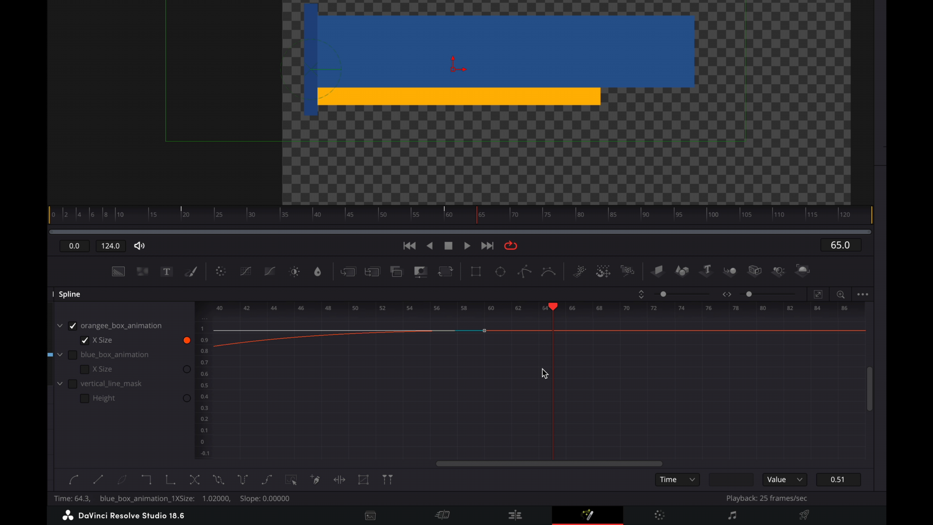
drag(485, 330, 546, 332)
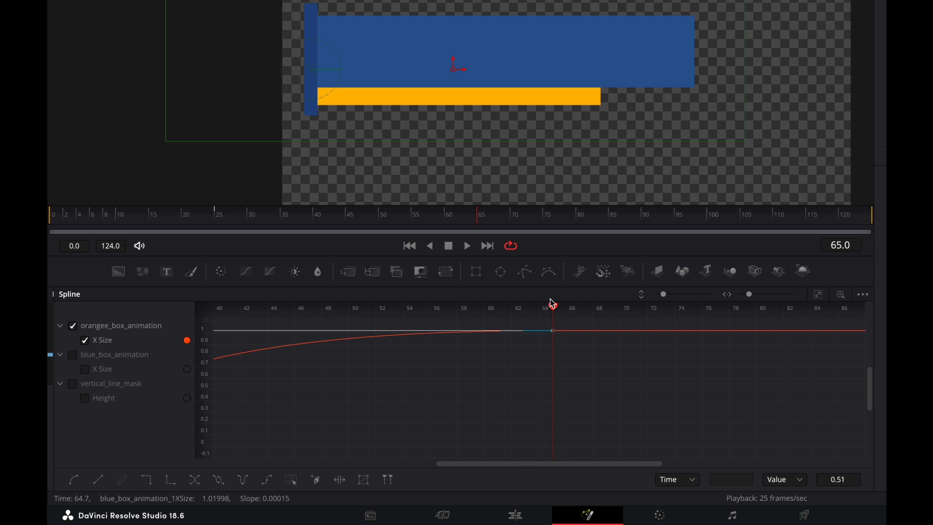
drag(749, 295, 742, 296)
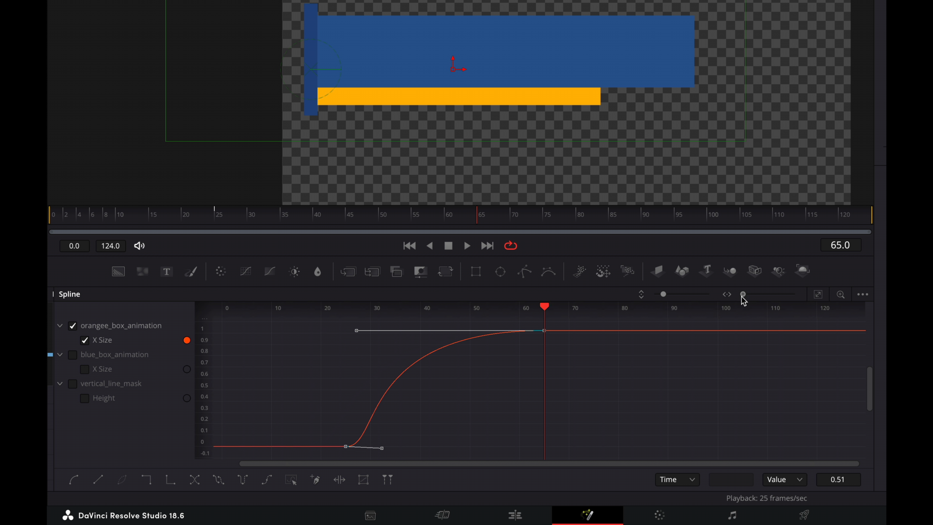
click(375, 384)
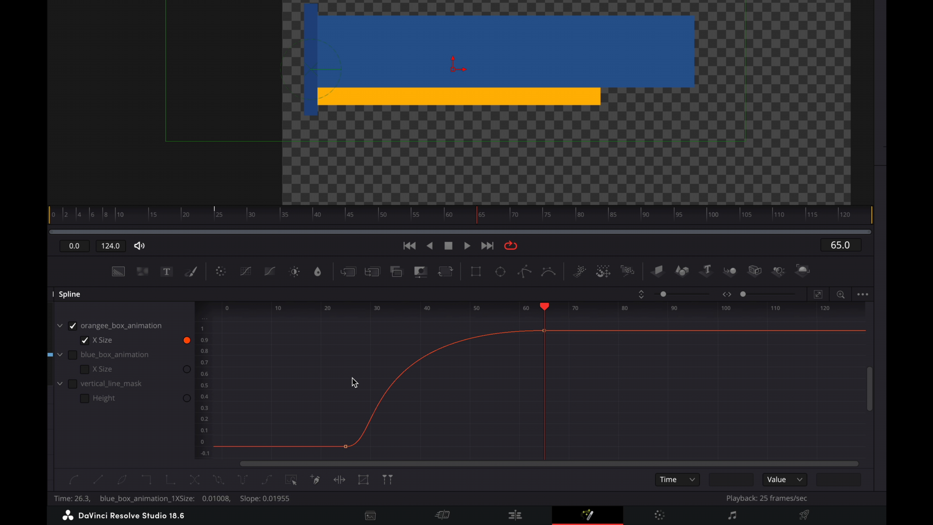
key(ctrl+a)
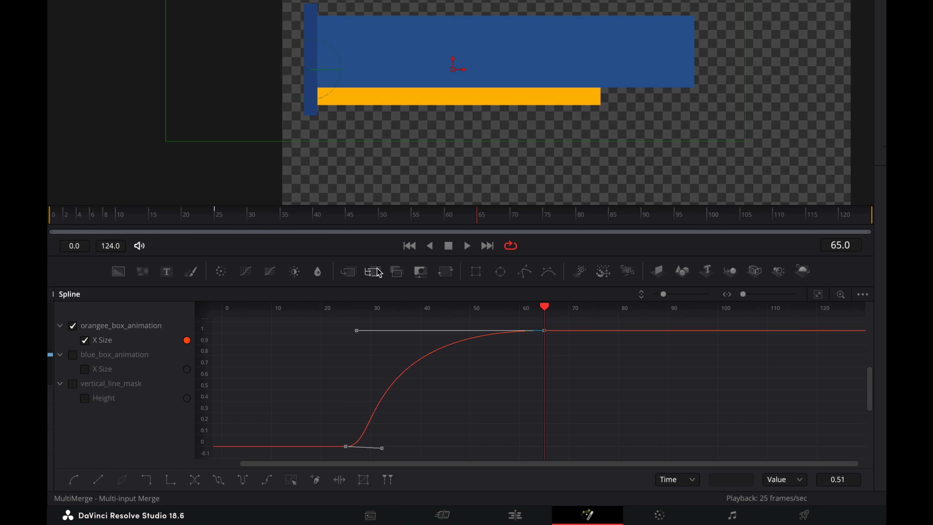
Preview the delayed orange box animation from the start and close the Spline editor.
click(403, 220)
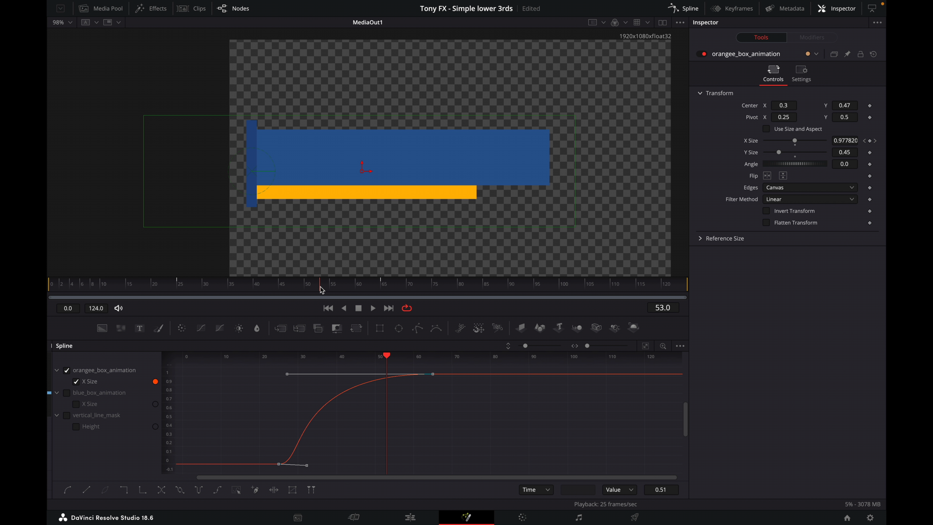
drag(322, 290, 49, 288)
click(373, 309)
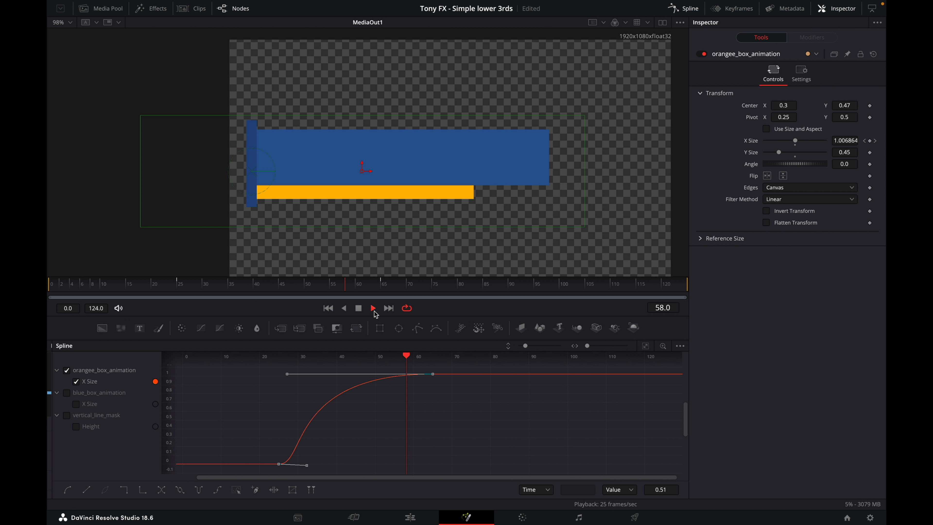
click(360, 309)
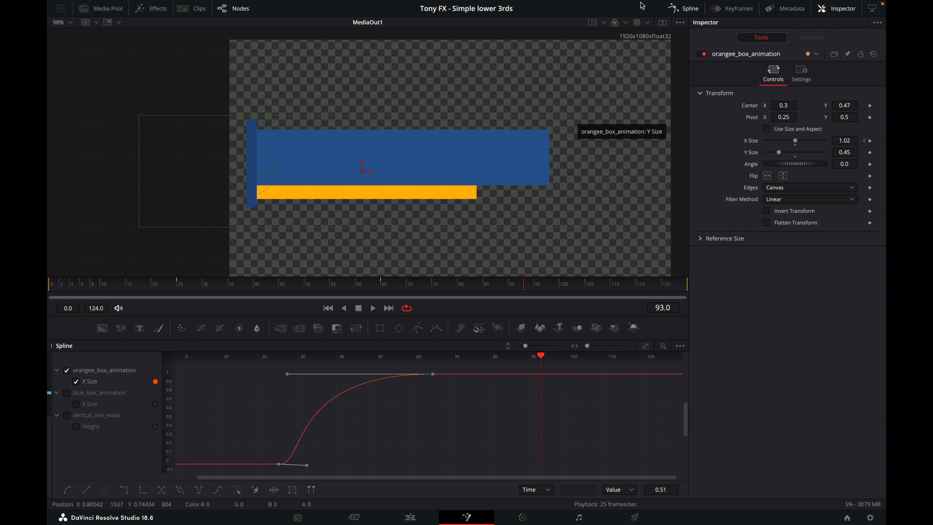
click(690, 13)
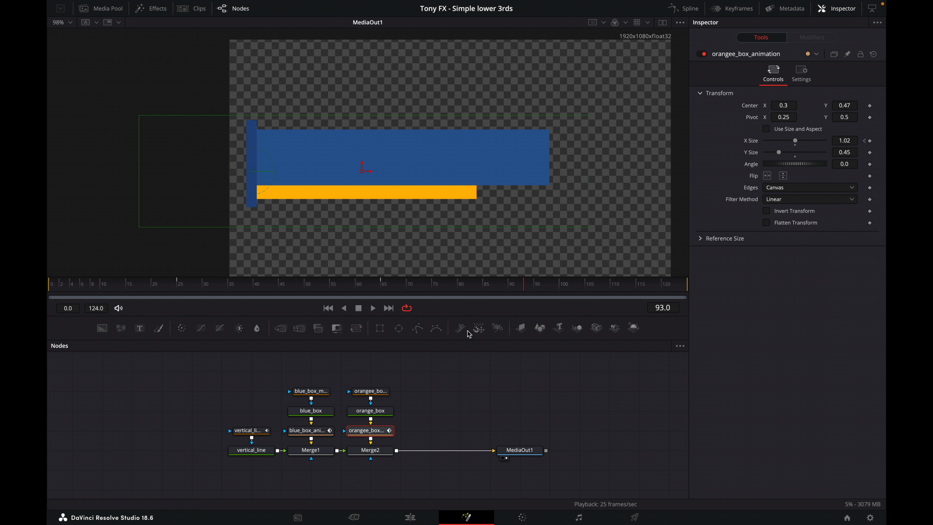
Add a Text+ node beside the orange box nodes reading "TONY FX YOUTUBE" and set its font to Bebas Neue.
drag(143, 333, 473, 405)
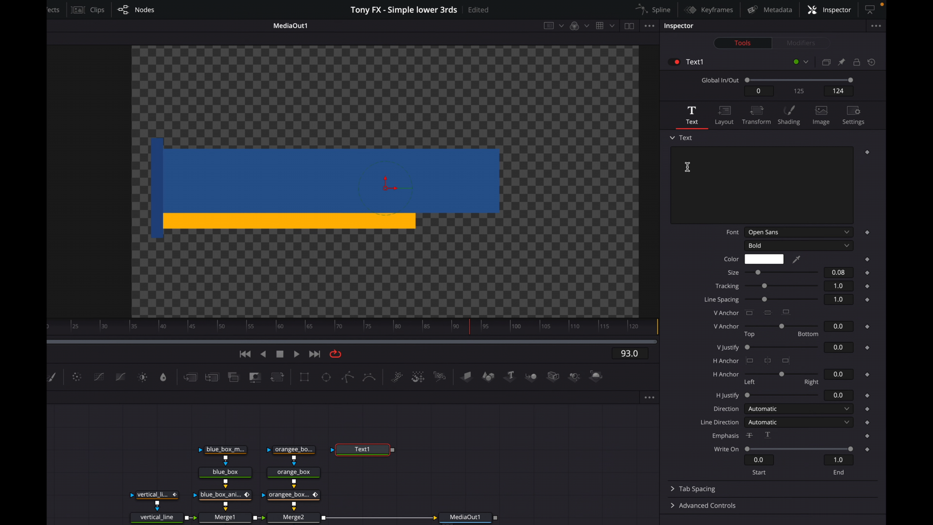
click(714, 145)
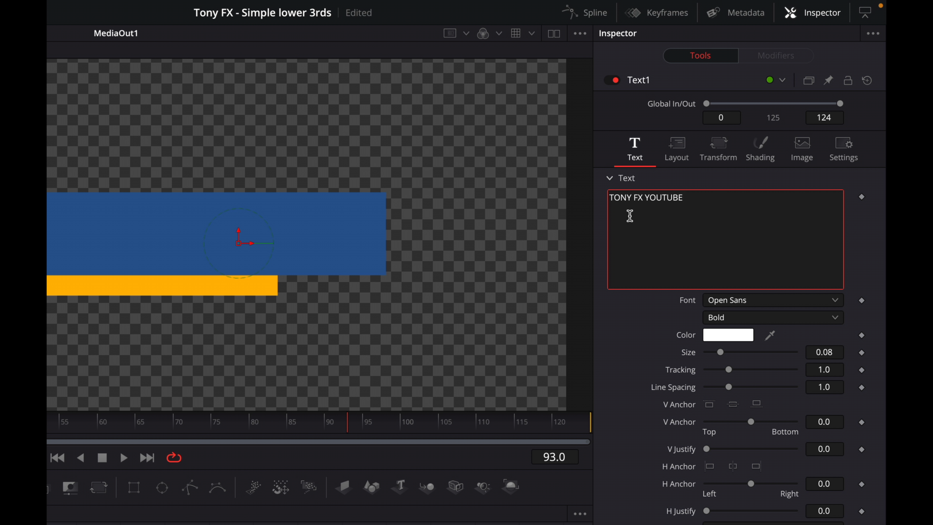
click(754, 303)
scroll(757, 399, up, 15)
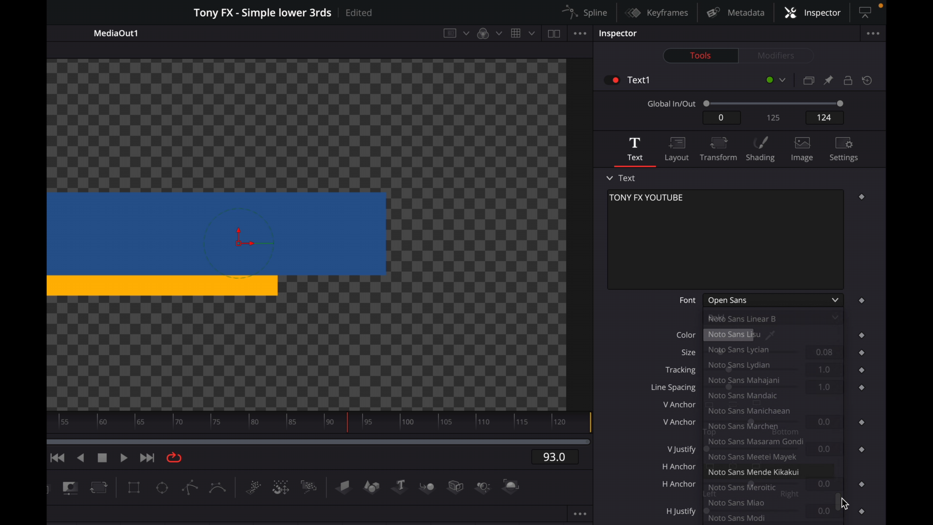
click(810, 304)
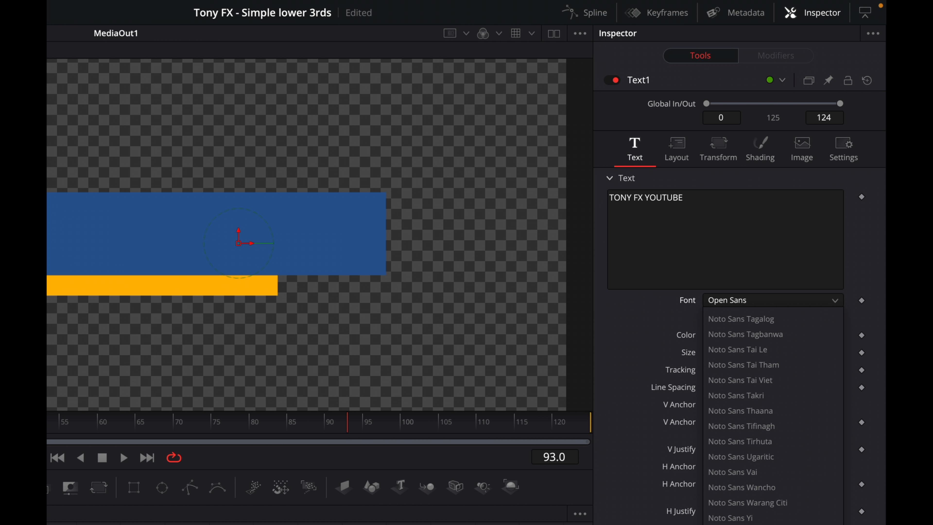
scroll(837, 357, up, 20)
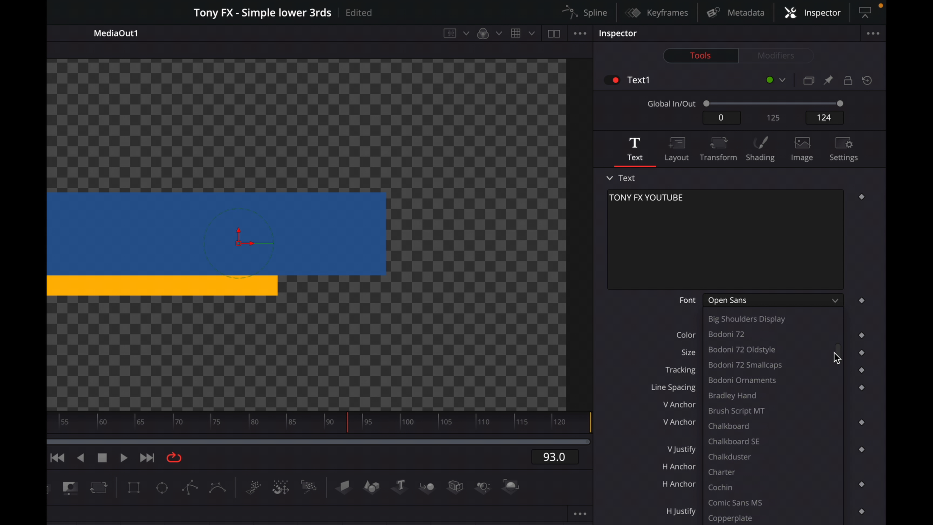
scroll(836, 357, up, 5)
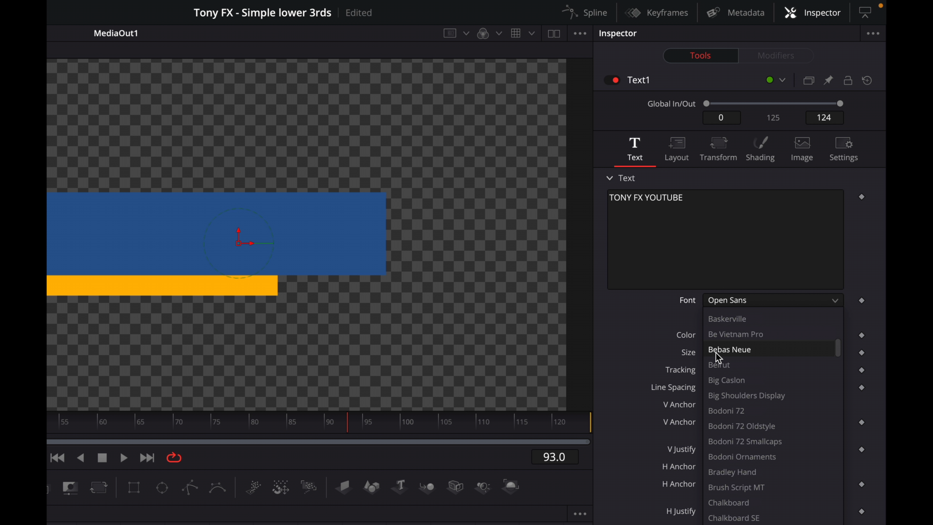
click(716, 352)
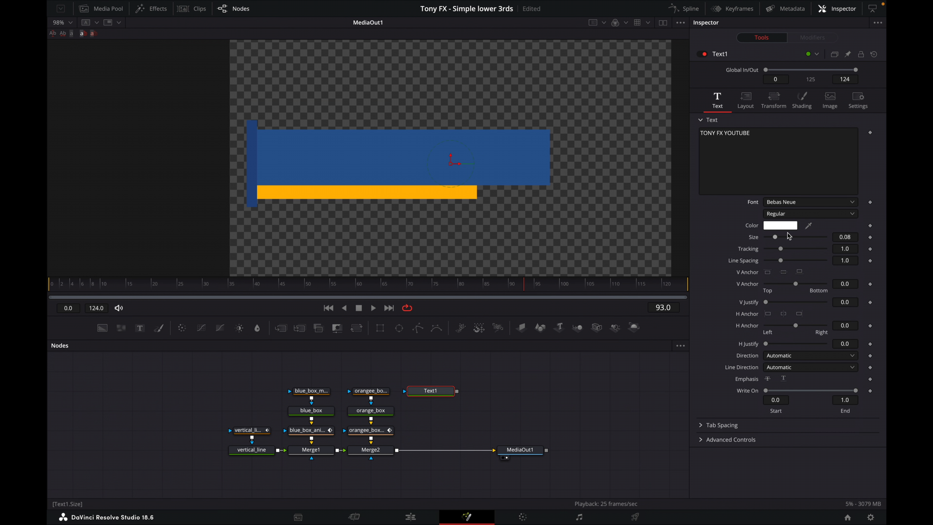
Merge the Text1 node over the output of Merge2 so the title feeds into MediaOut1.
click(808, 173)
drag(456, 391, 398, 453)
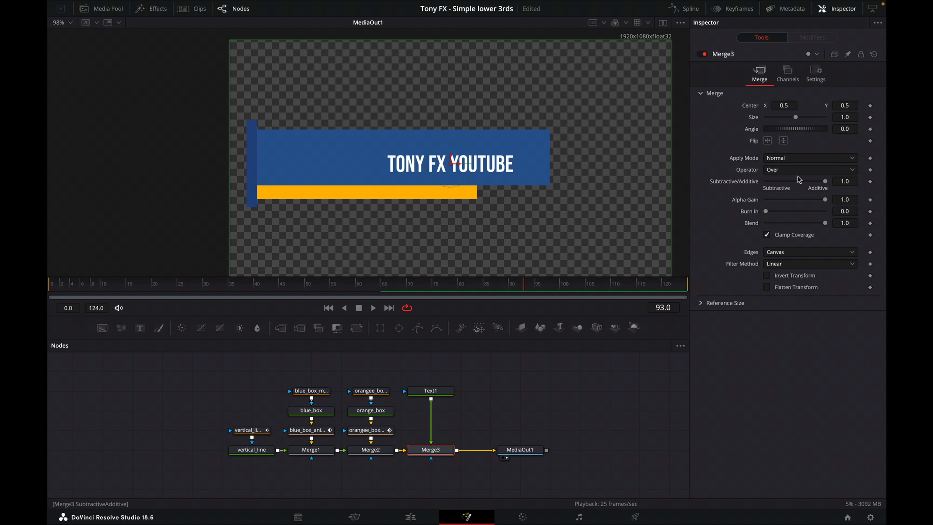
Enlarge the title to size 0.1663 with 1.02 tracking and position it inside the blue box.
click(440, 394)
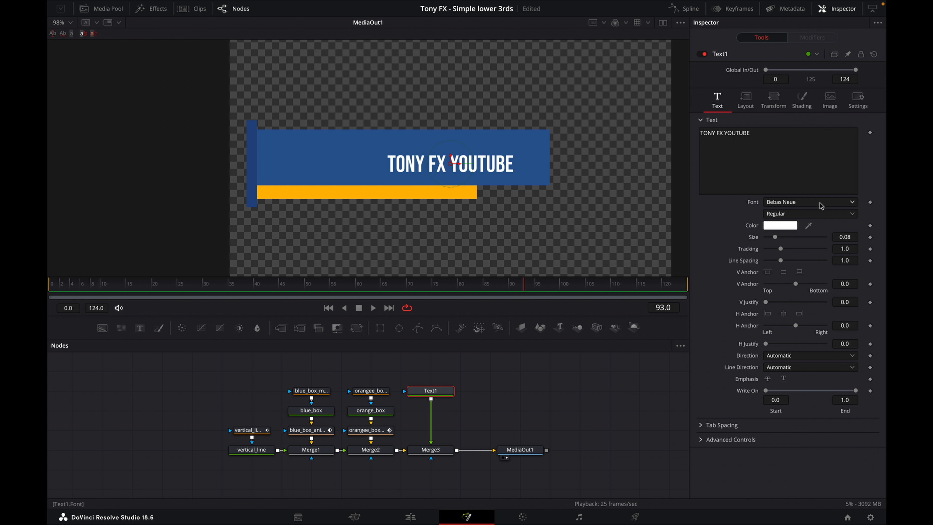
drag(845, 237, 871, 236)
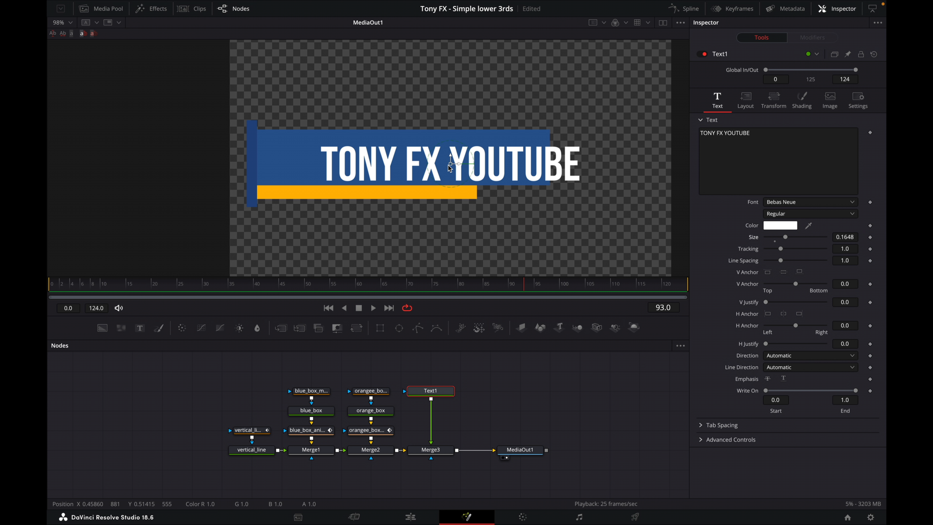
drag(450, 164, 404, 158)
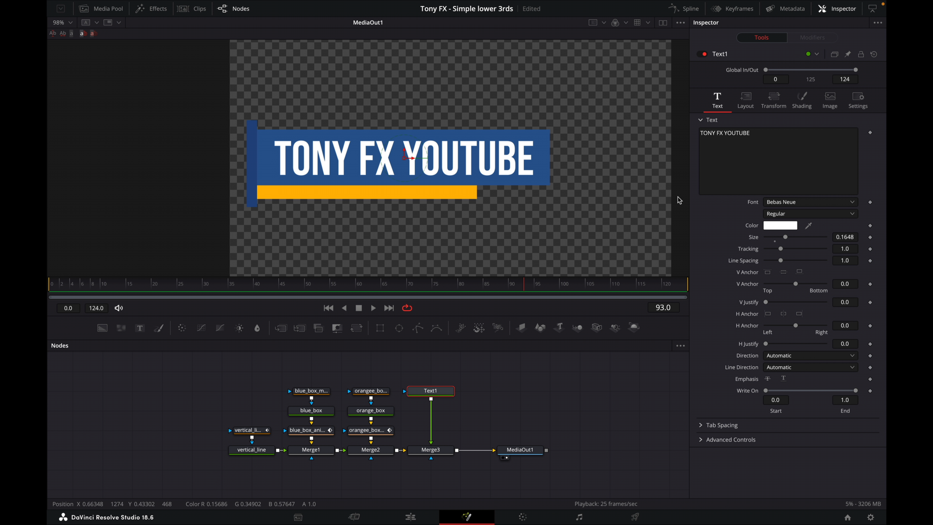
drag(851, 236, 854, 236)
drag(404, 162, 400, 161)
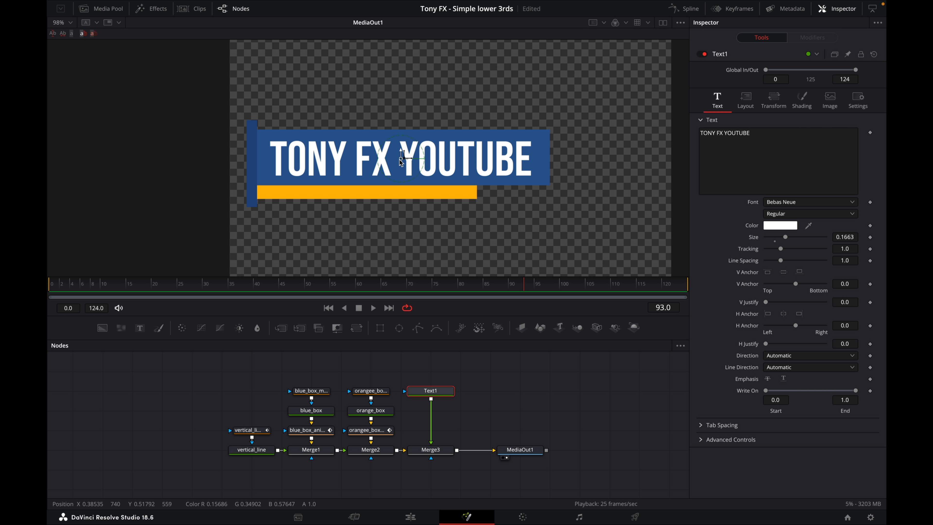
click(850, 249)
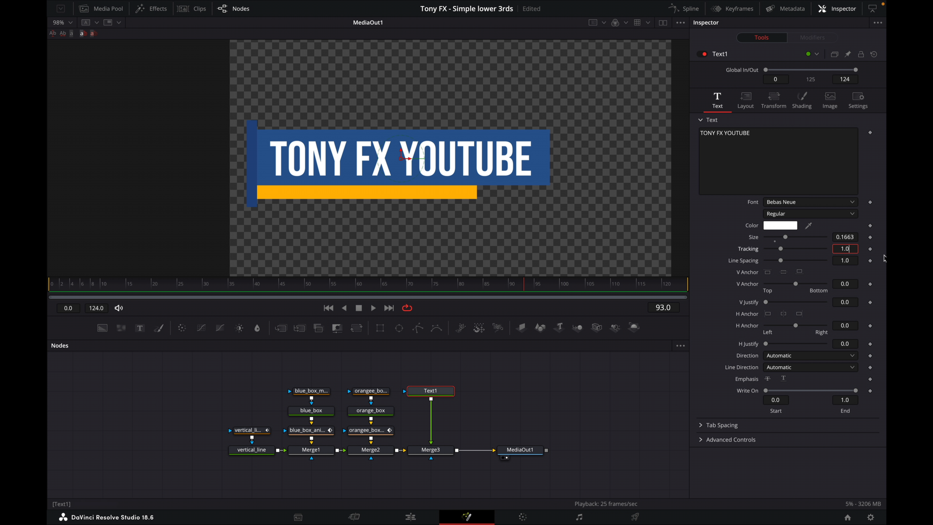
key(Tab)
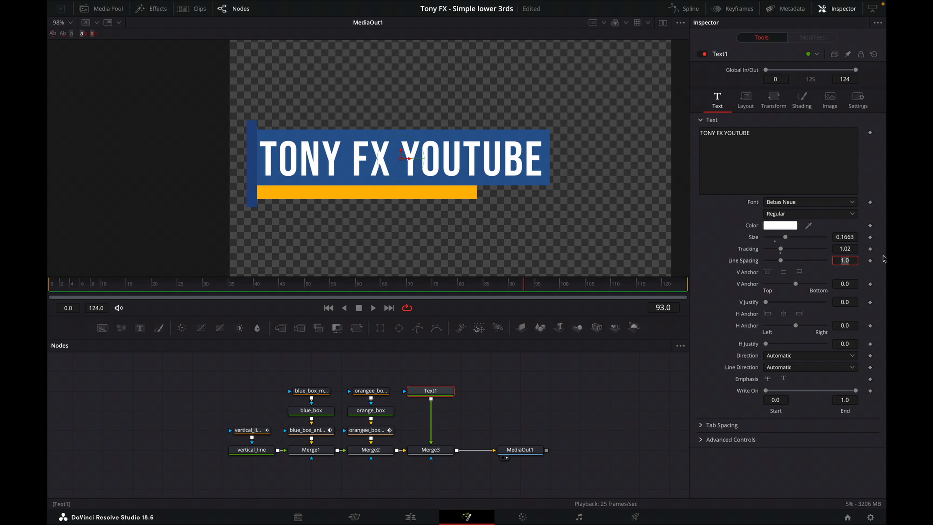